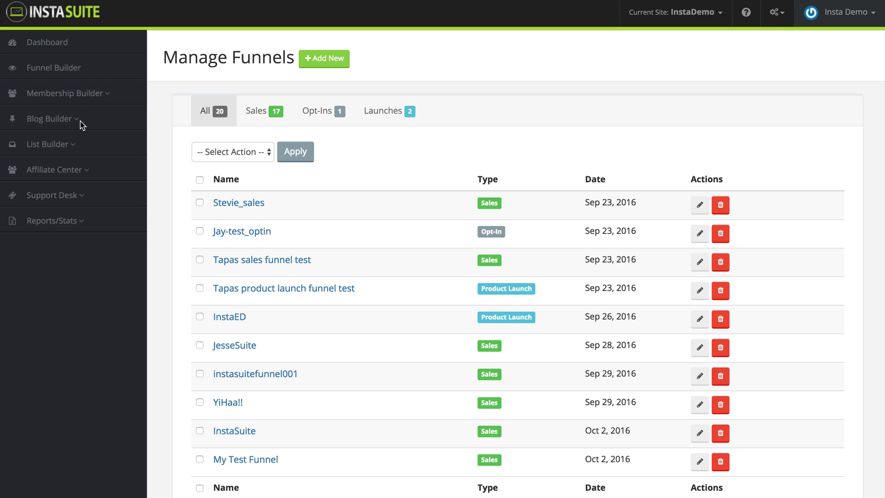
- Start a new funnel in the Funnel Builder and choose Opt-In Funnel as its type
click(59, 68)
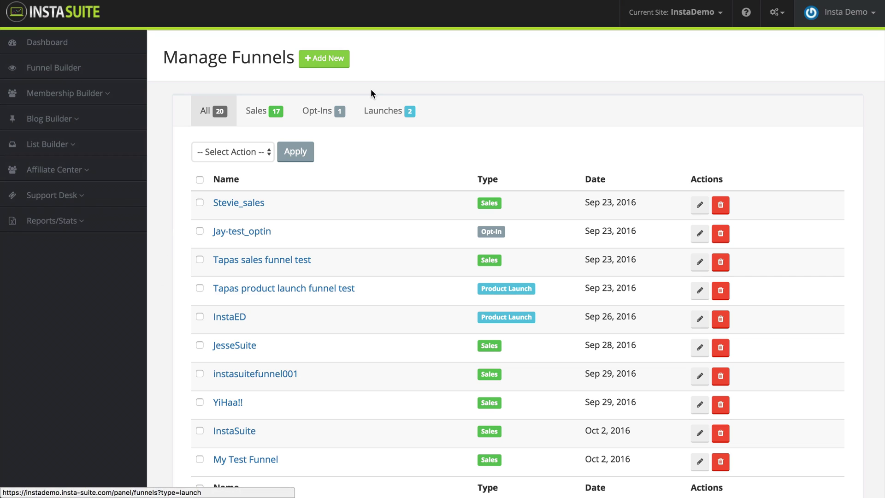
click(321, 62)
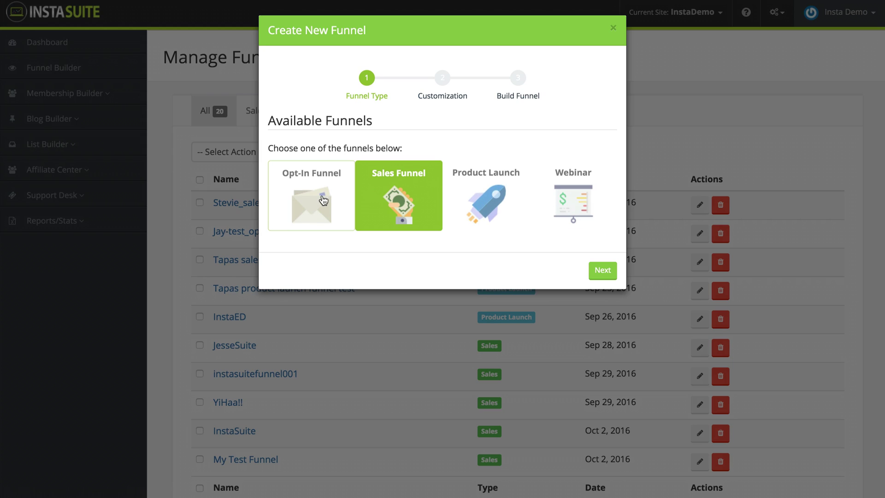
click(306, 199)
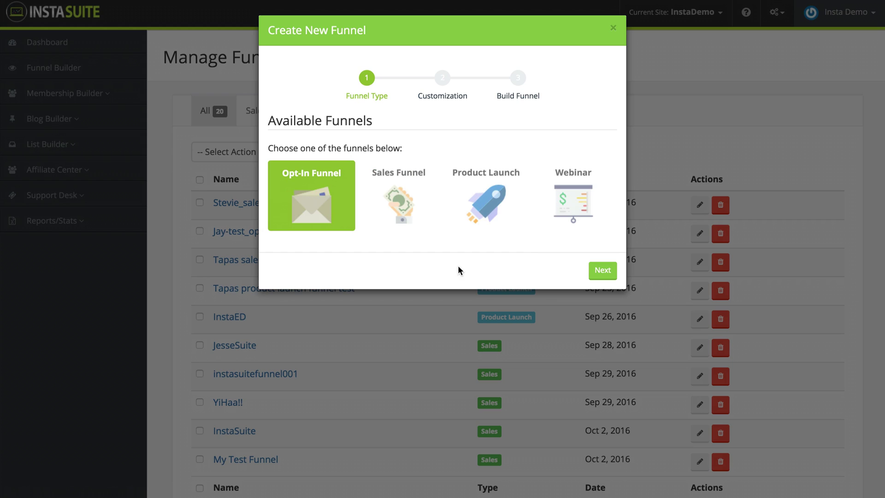
click(601, 271)
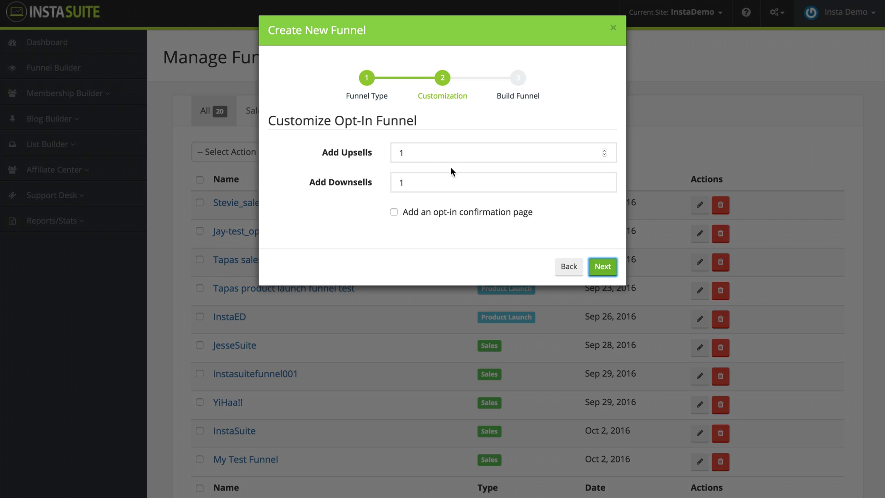
- Customize the opt-in funnel with 1 upsell, 0 downsells and an opt-in confirmation page
click(412, 157)
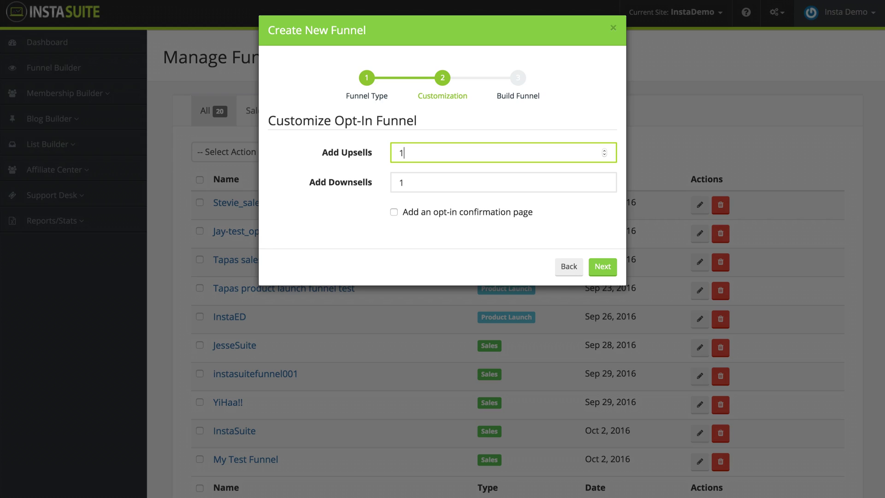
click(439, 184)
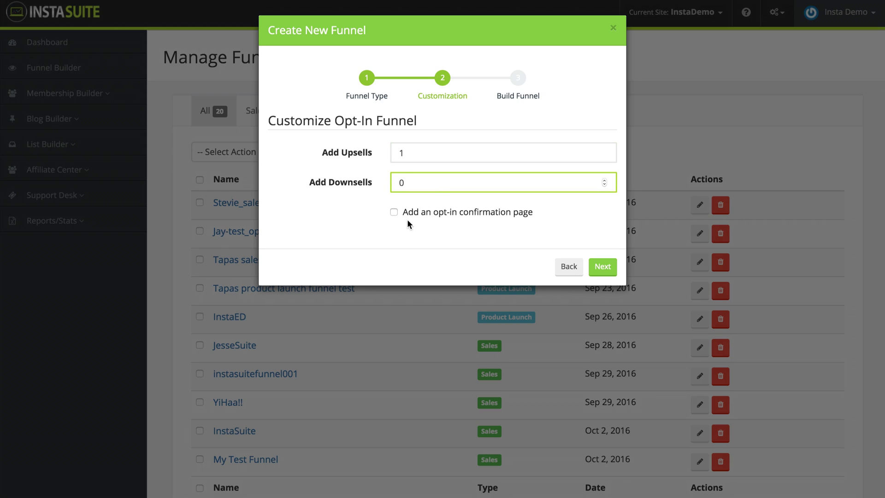
click(394, 212)
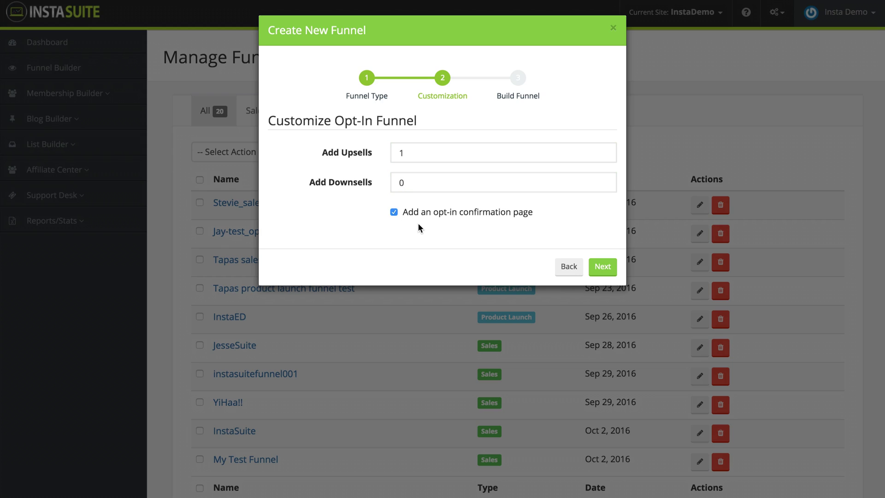
click(603, 268)
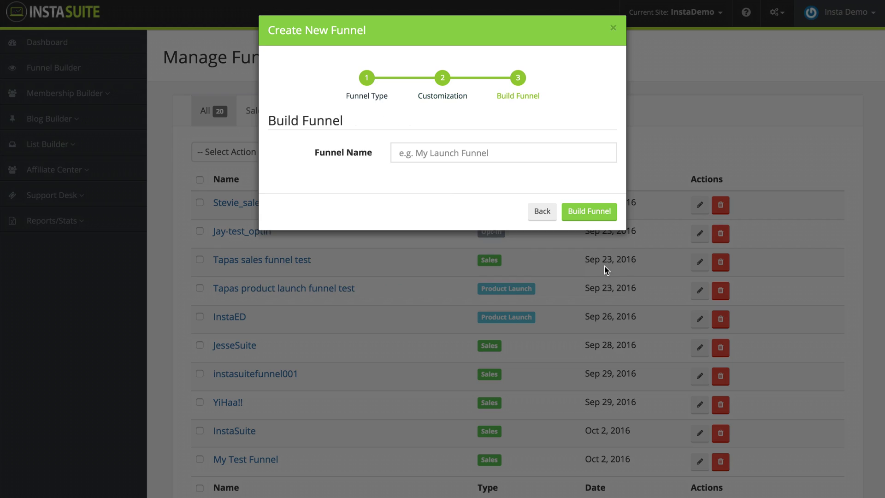
- Name the funnel "My First Optin Funnel" and build it
click(417, 155)
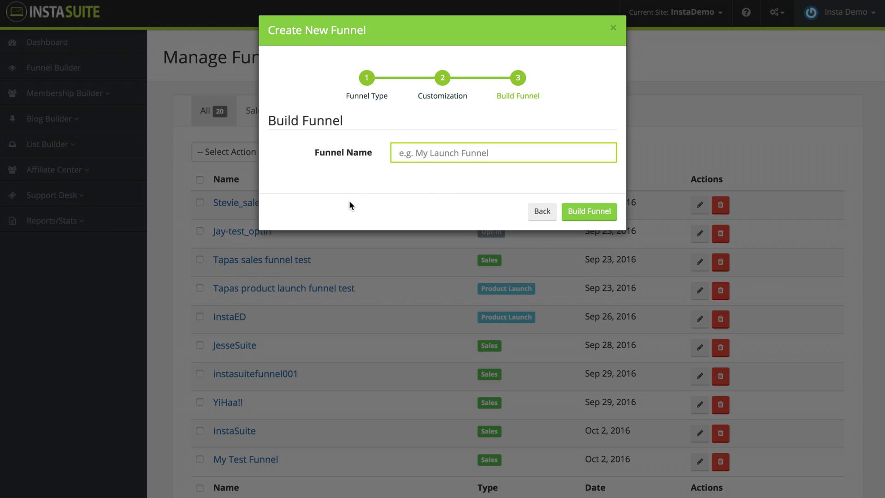
text(My First Optin)
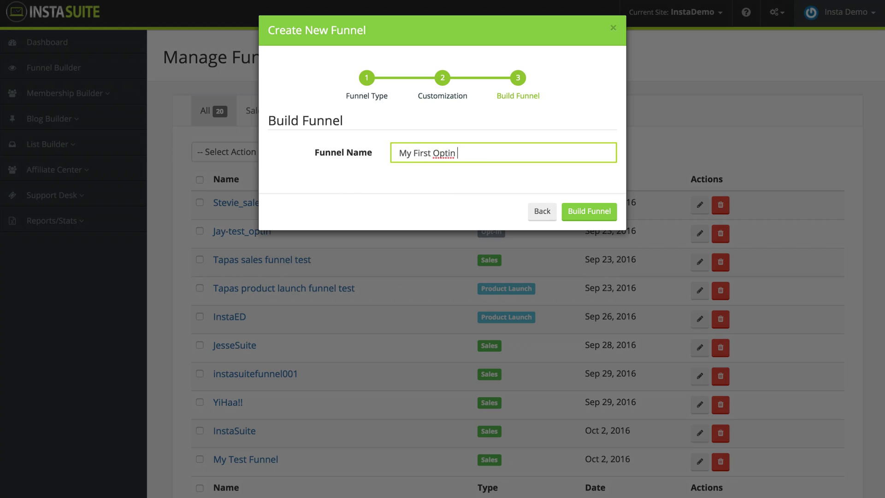
text( Funnel)
click(590, 214)
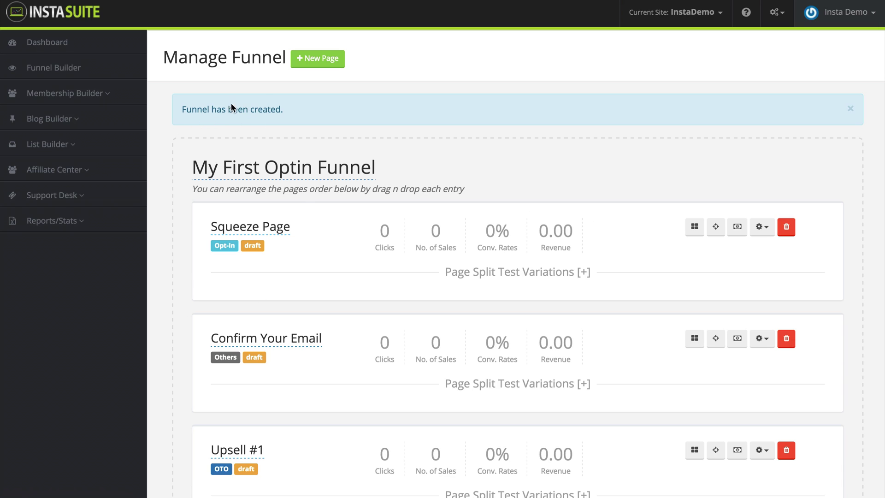
- Delete the Confirm Your Email page from the funnel
scroll(167, 305, down, 2)
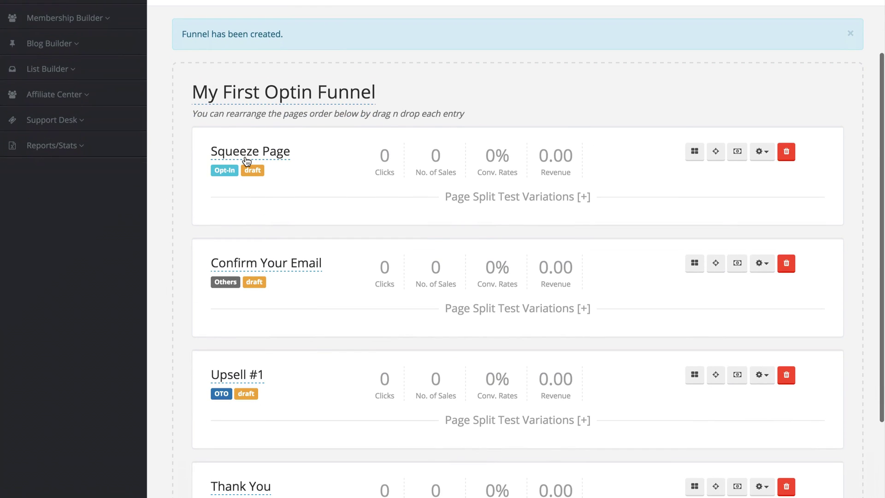
scroll(170, 308, down, 3)
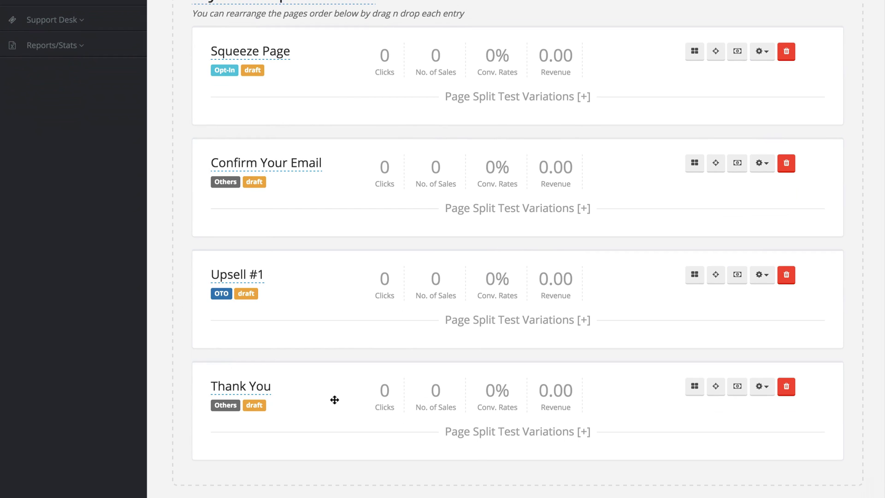
scroll(335, 400, up, 2)
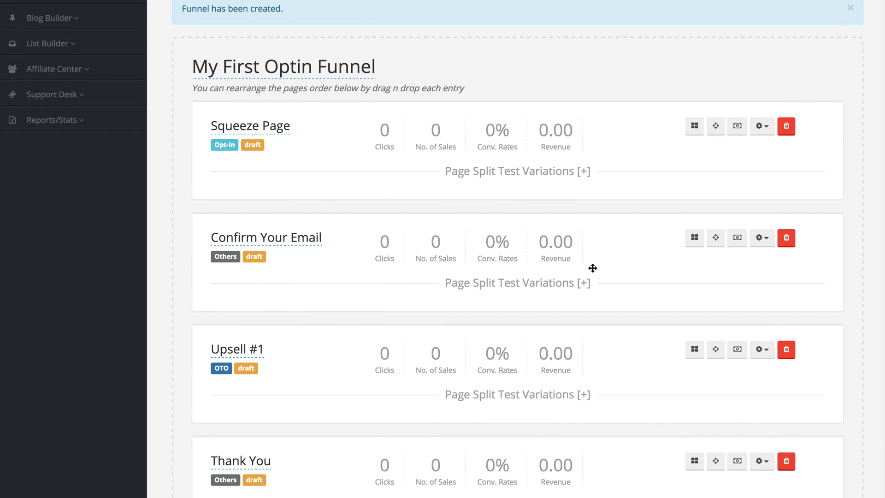
click(787, 240)
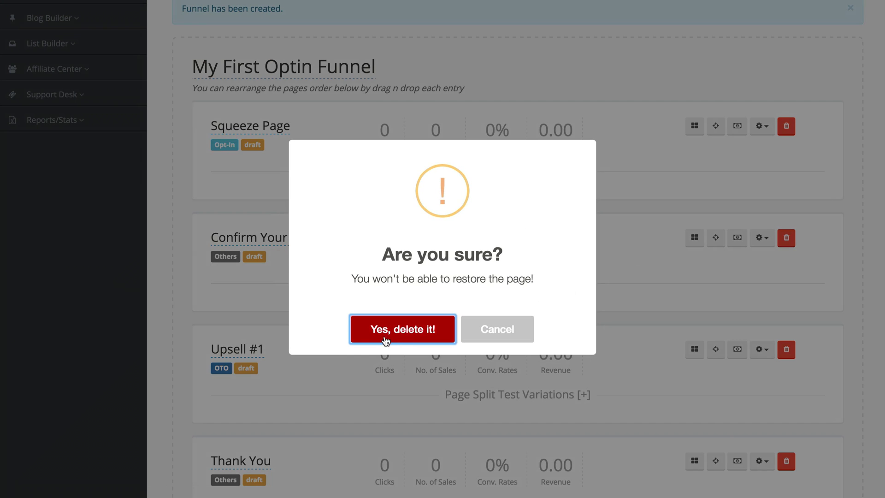
click(385, 340)
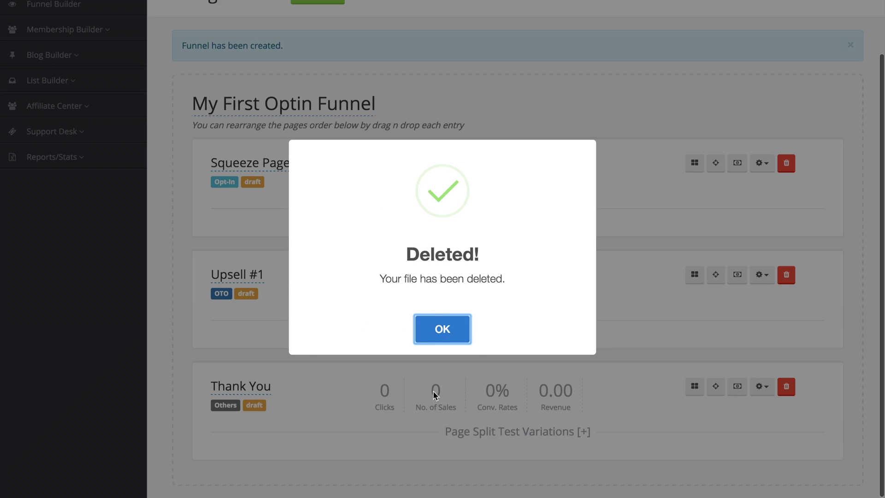
click(435, 338)
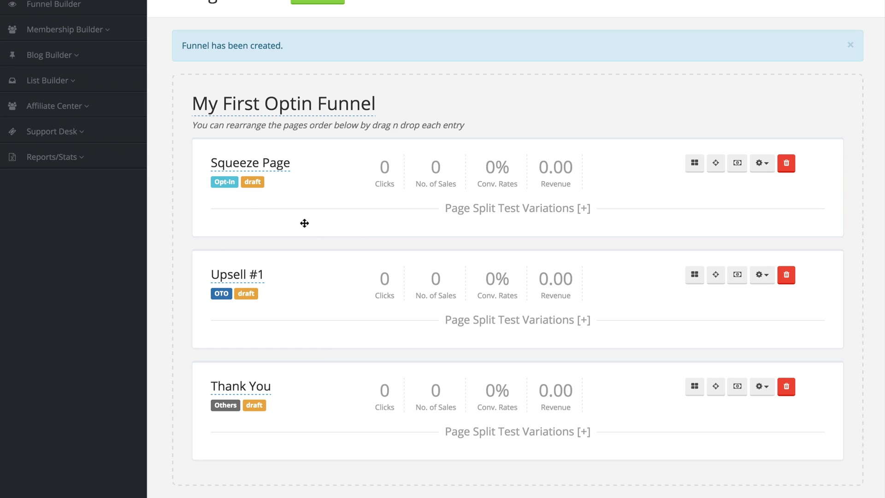
- Open the template chooser for the Squeeze Page and look through the available squeeze templates
scroll(304, 224, up, 3)
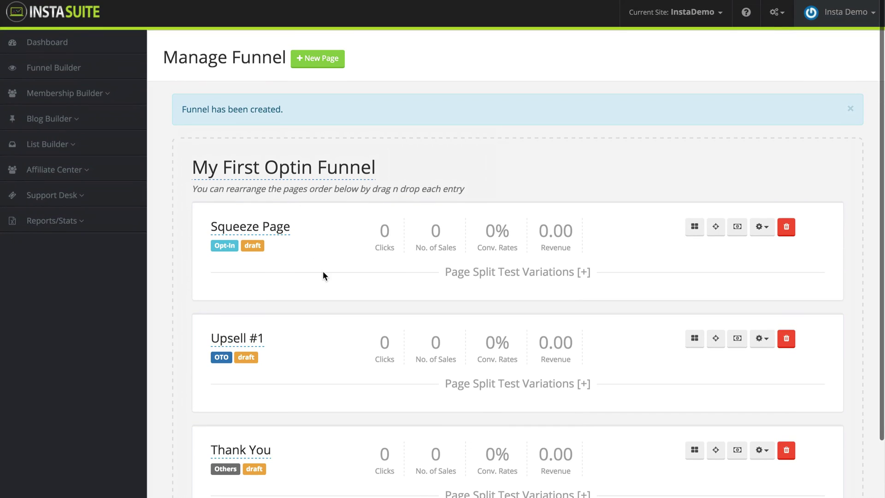
scroll(299, 419, down, 3)
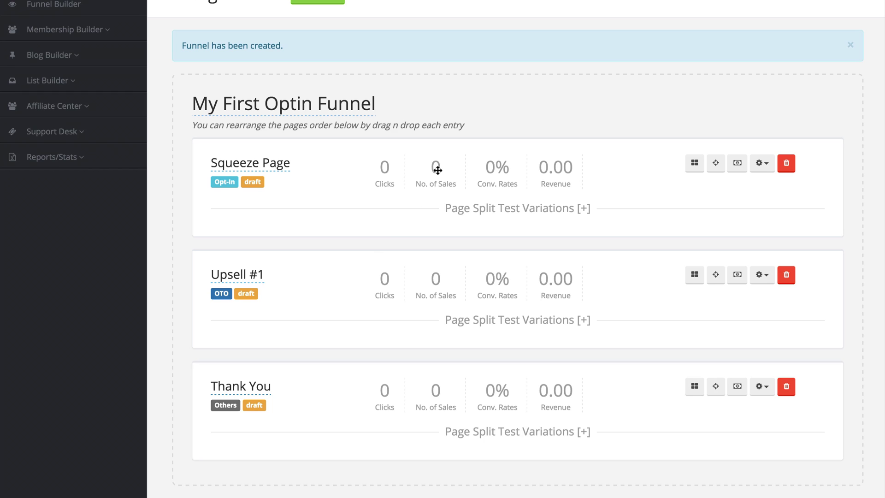
click(694, 165)
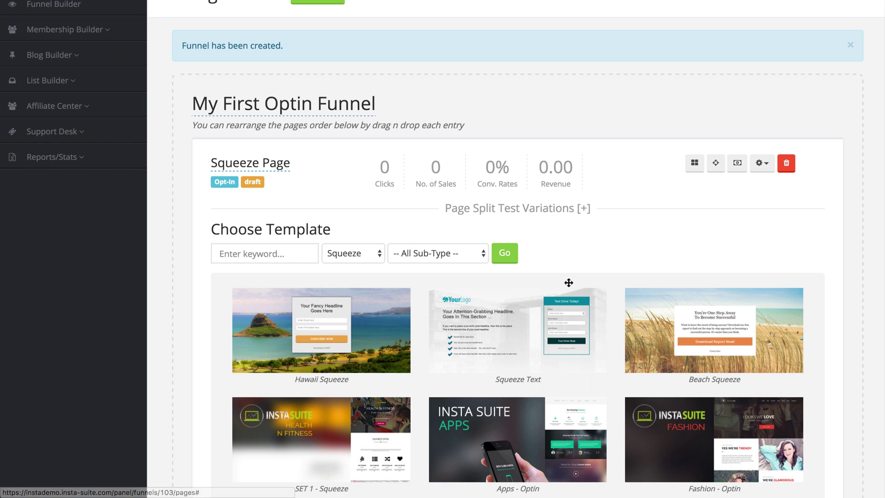
scroll(599, 259, down, 5)
scroll(436, 347, up, 4)
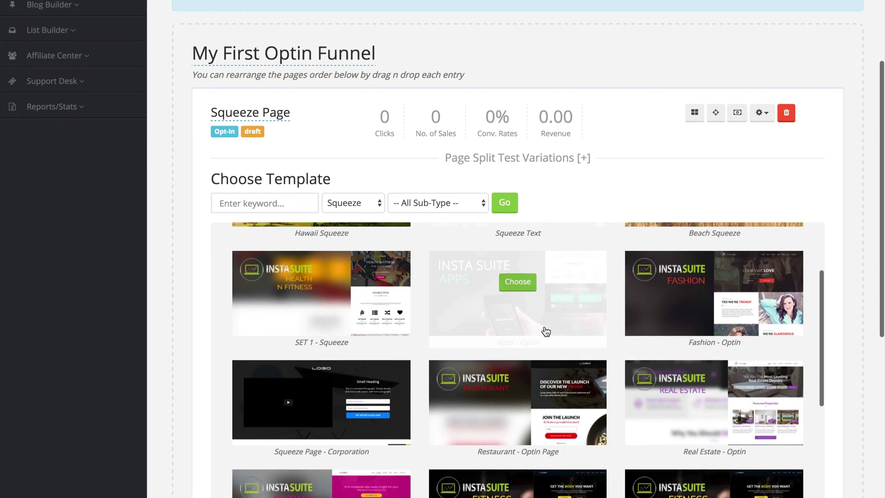
scroll(435, 347, down, 2)
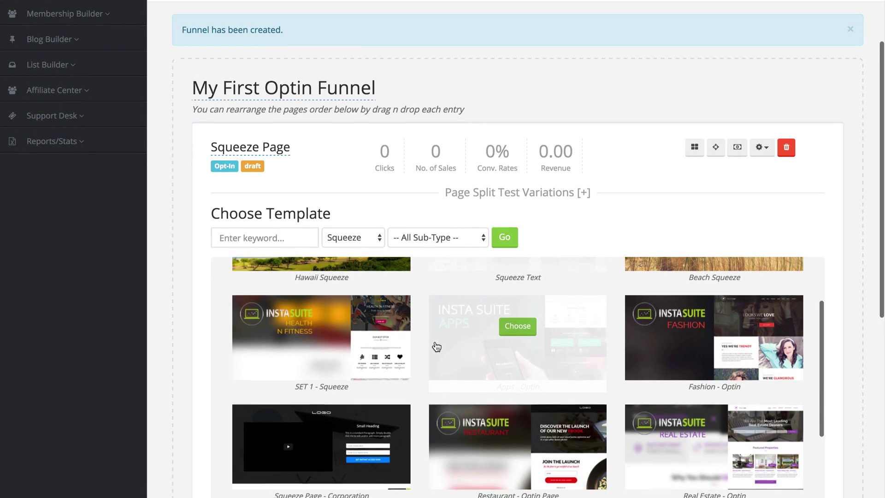
scroll(166, 385, down, 5)
scroll(384, 296, down, 5)
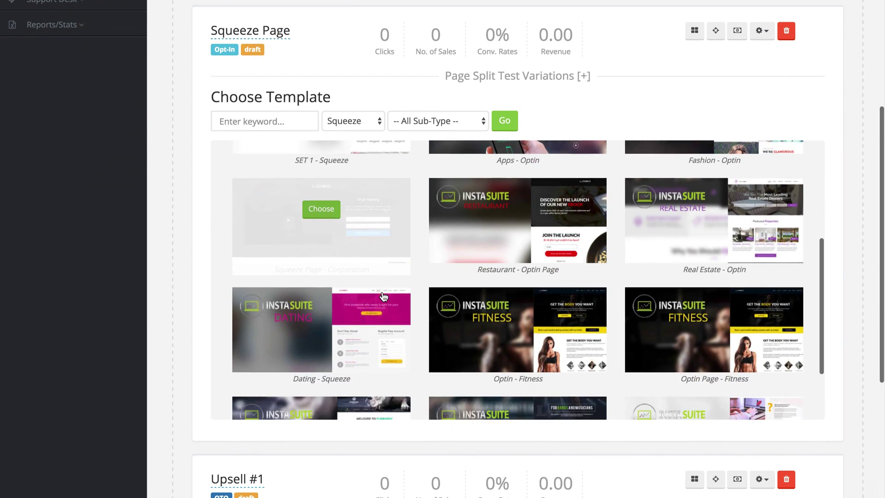
scroll(384, 297, up, 6)
scroll(384, 297, up, 3)
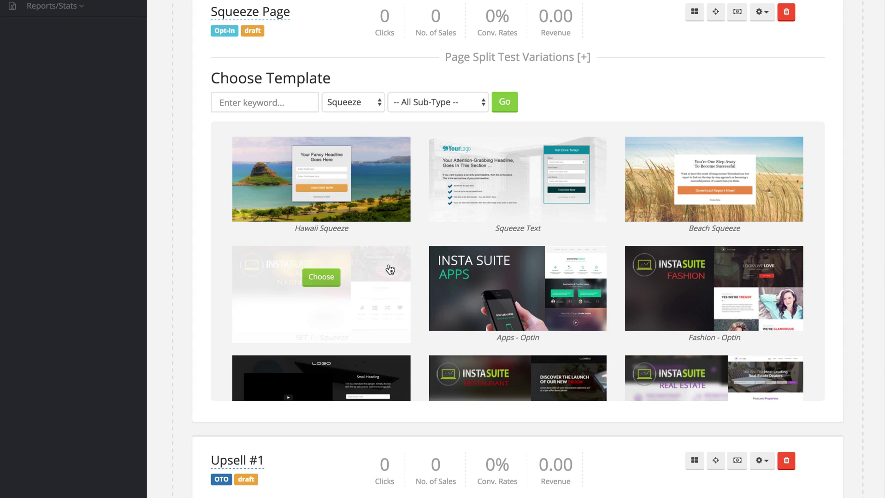
mouse_move(430, 185)
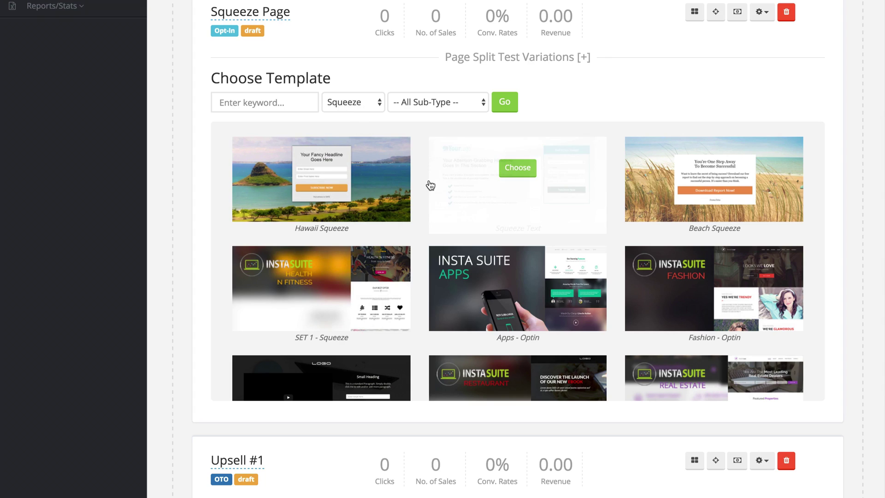
- Filter the Squeeze Page templates by the Sales type and look through them
click(370, 104)
click(342, 90)
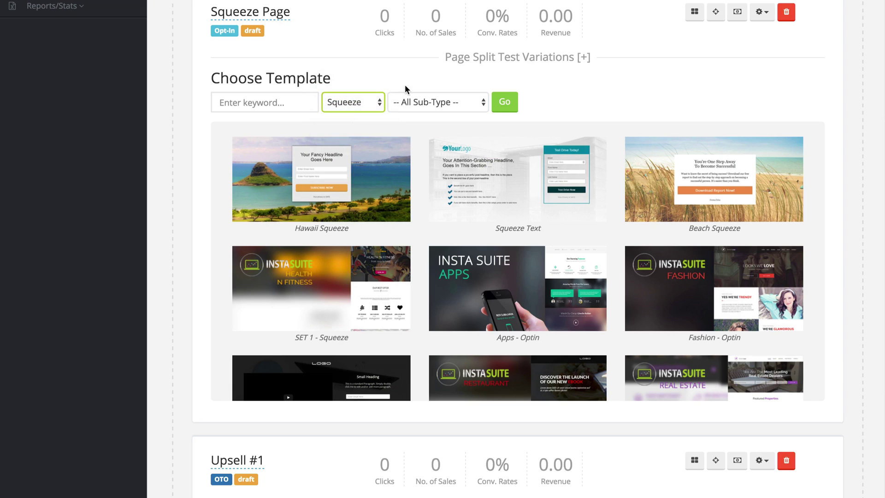
click(491, 101)
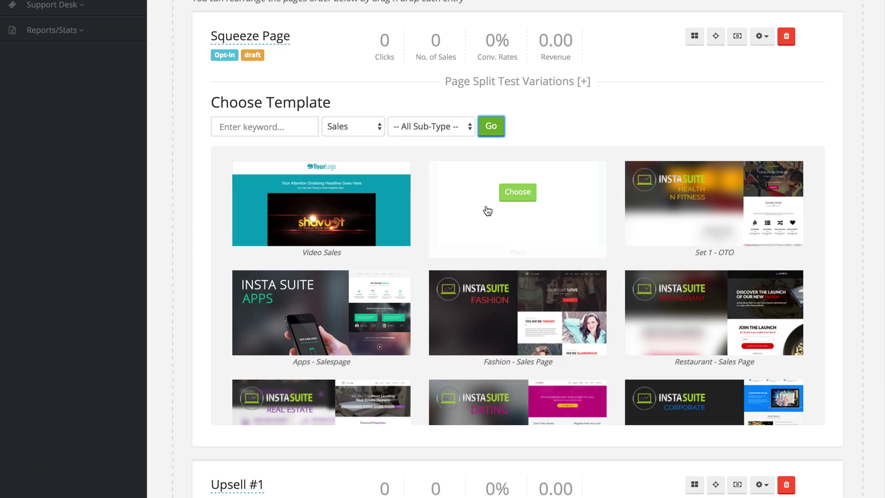
mouse_move(460, 316)
scroll(460, 316, down, 2)
scroll(460, 317, up, 3)
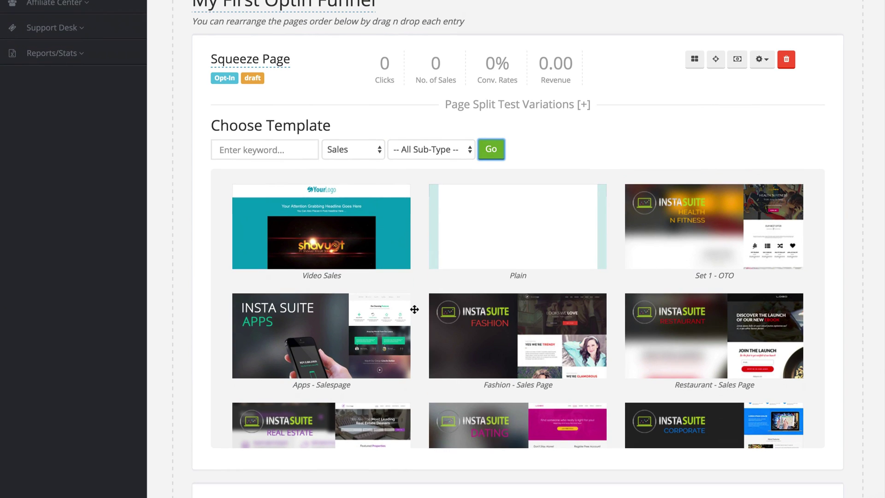
mouse_move(468, 223)
- Filter the templates by the Squeeze type and choose the Squeeze Text template for the Squeeze Page
click(361, 151)
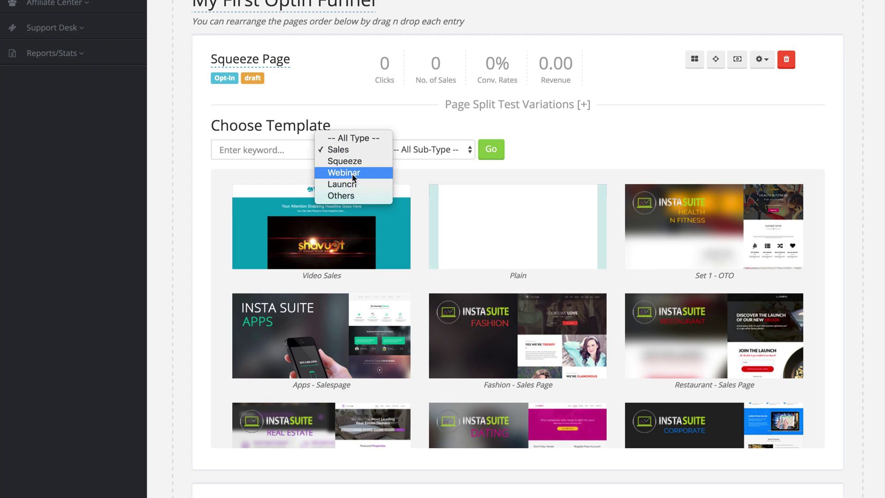
click(344, 161)
click(501, 153)
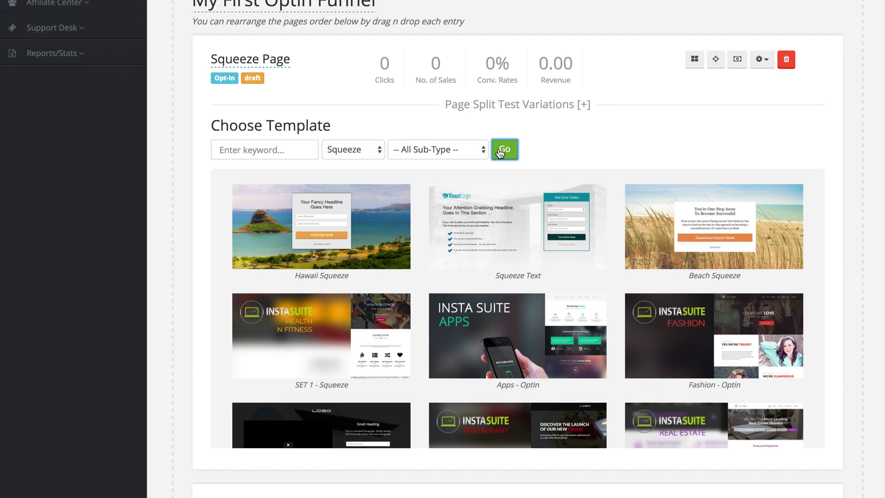
scroll(460, 309, down, 3)
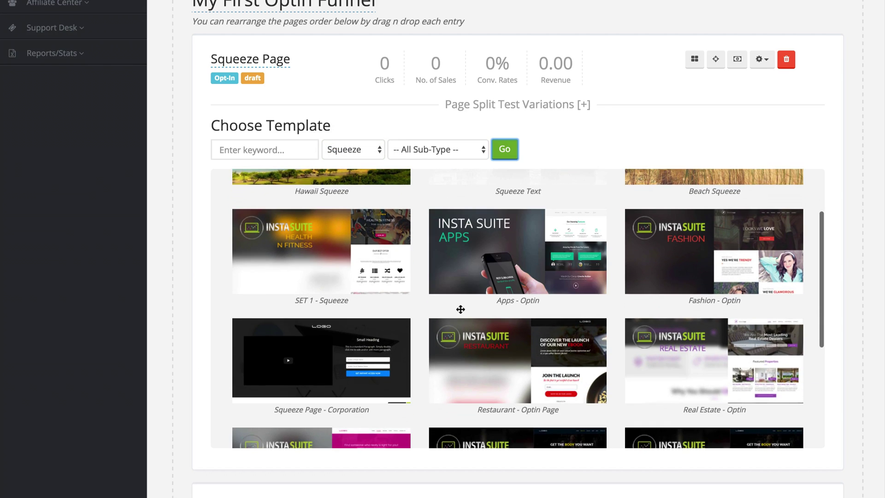
scroll(460, 310, down, 5)
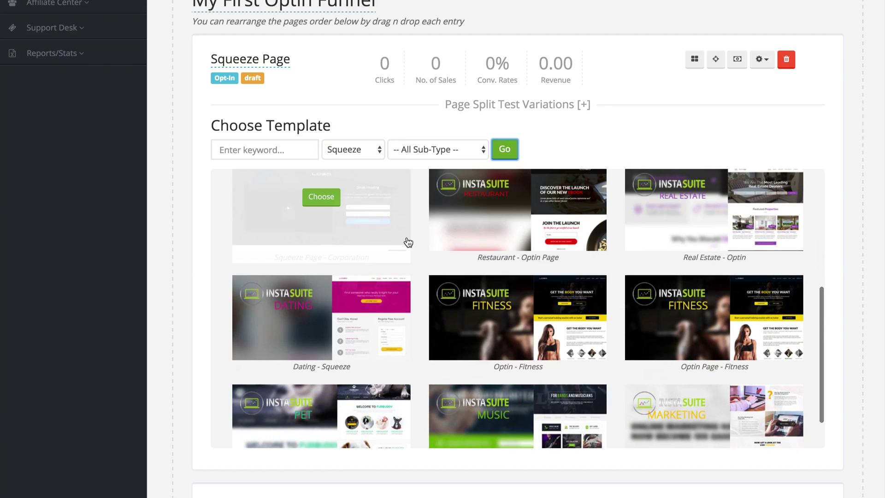
scroll(422, 279, down, 1)
scroll(422, 280, up, 10)
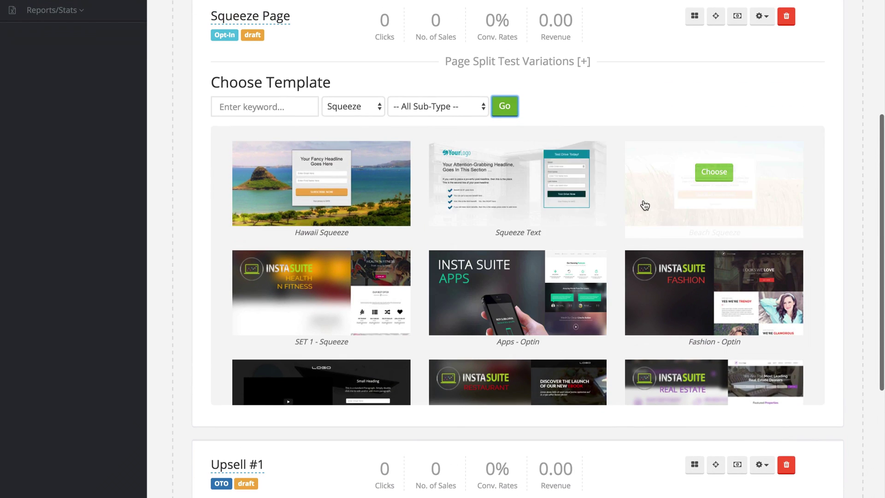
mouse_move(495, 187)
click(516, 175)
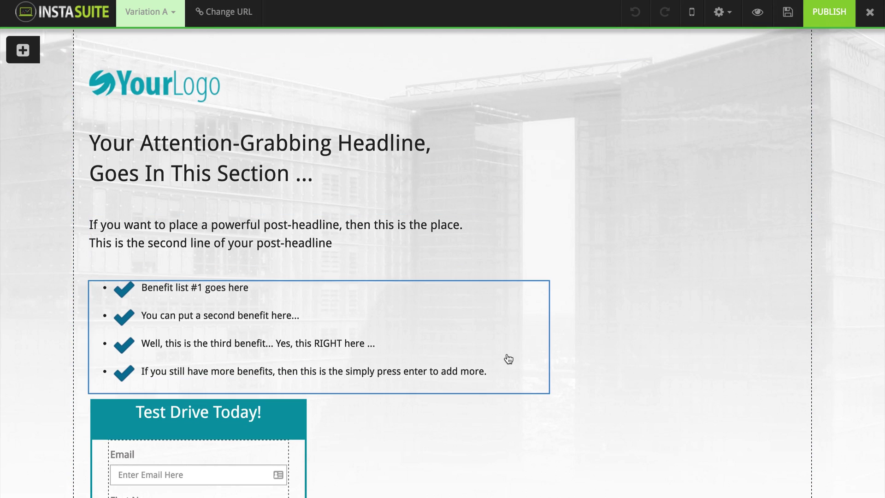
scroll(556, 276, down, 5)
scroll(460, 292, up, 5)
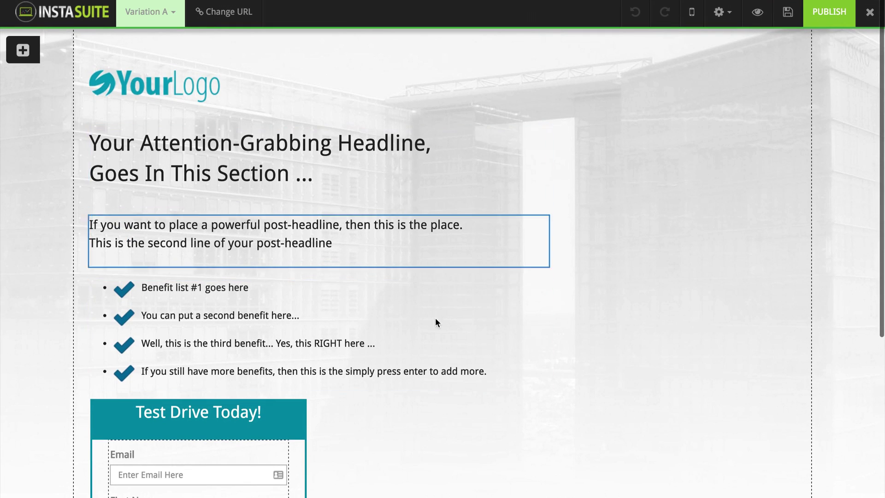
- Replace the page's current template with the Beach Squeeze template
scroll(323, 371, down, 5)
scroll(463, 233, up, 5)
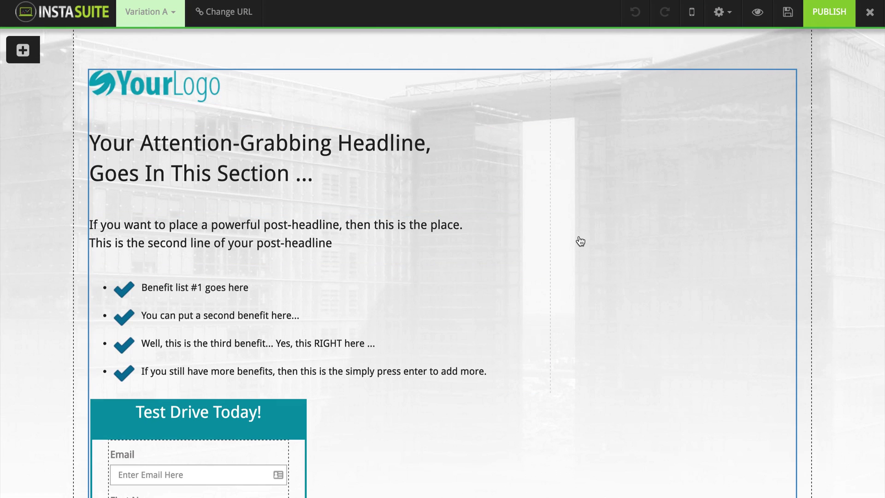
click(721, 13)
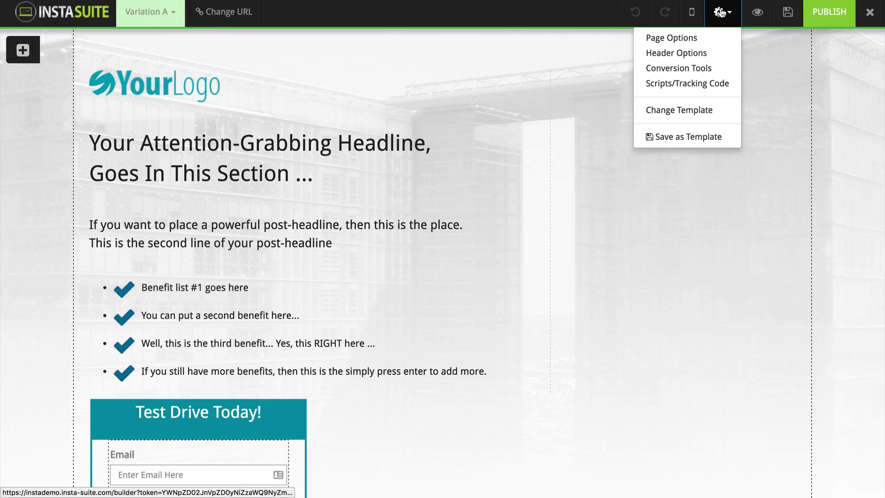
click(686, 113)
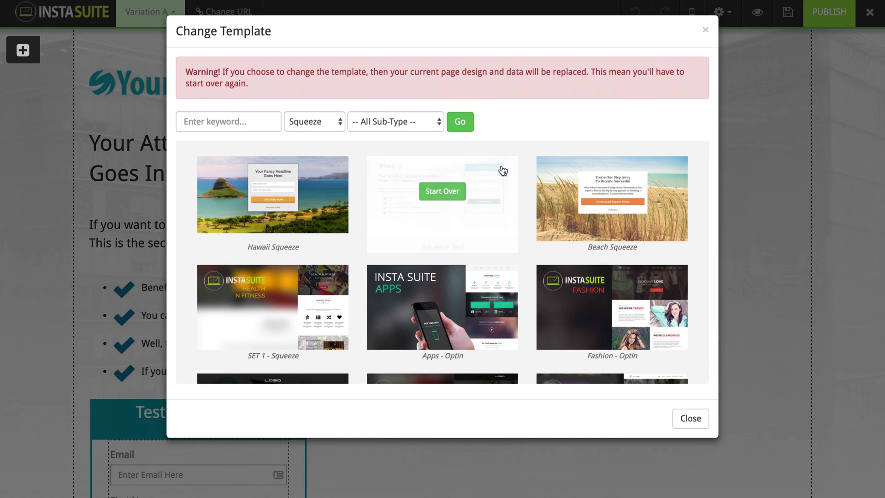
mouse_move(576, 197)
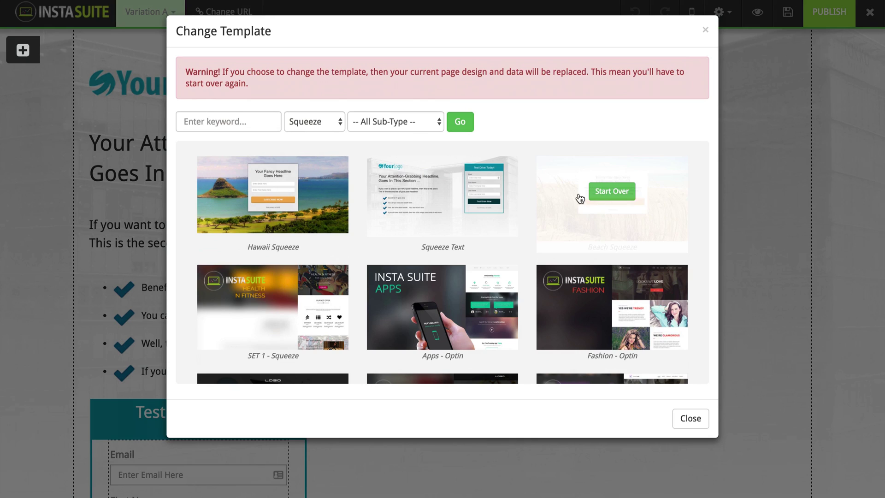
click(612, 192)
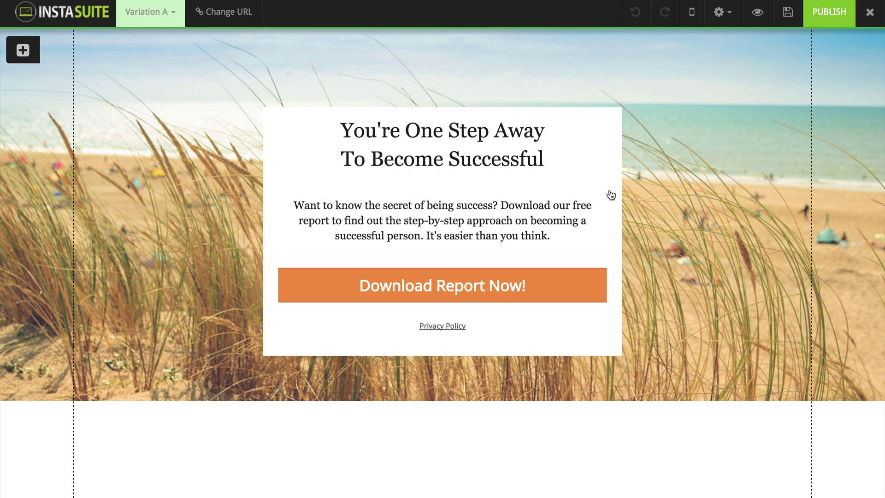
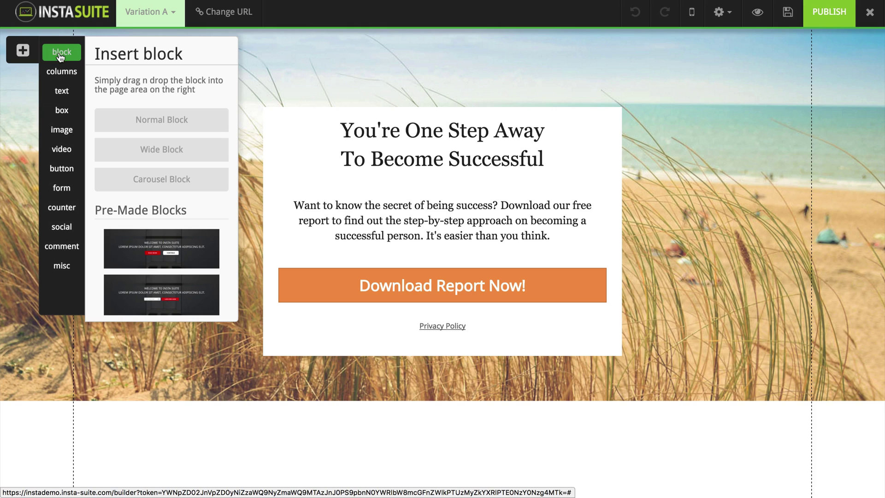
- Look through the insertable blocks, boxes and buttons, including the pre-made blocks and product boxes
scroll(184, 162, down, 5)
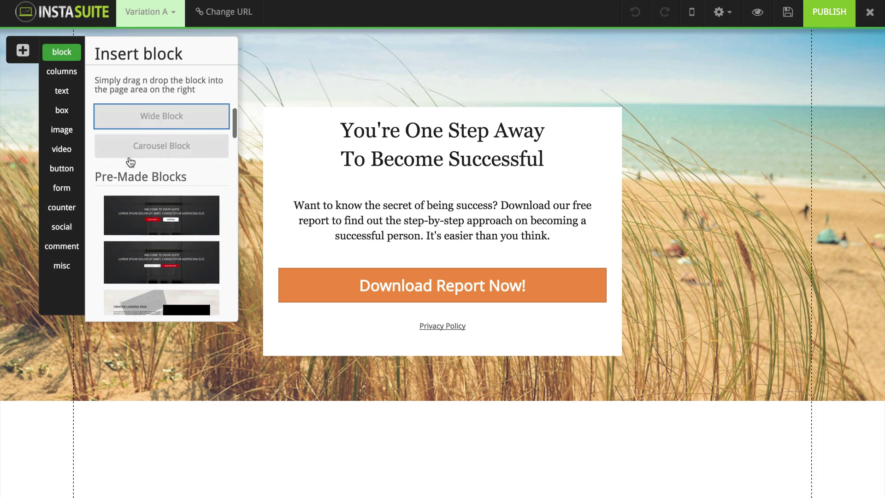
scroll(156, 239, down, 10)
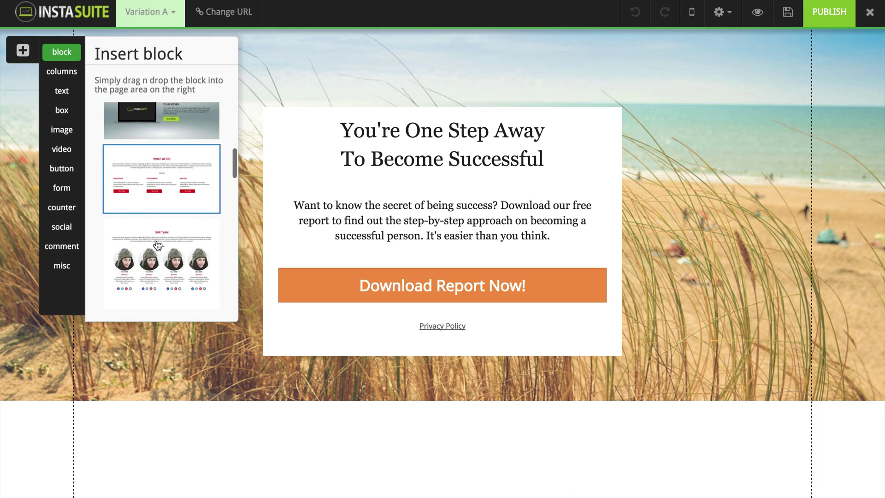
scroll(157, 244, down, 10)
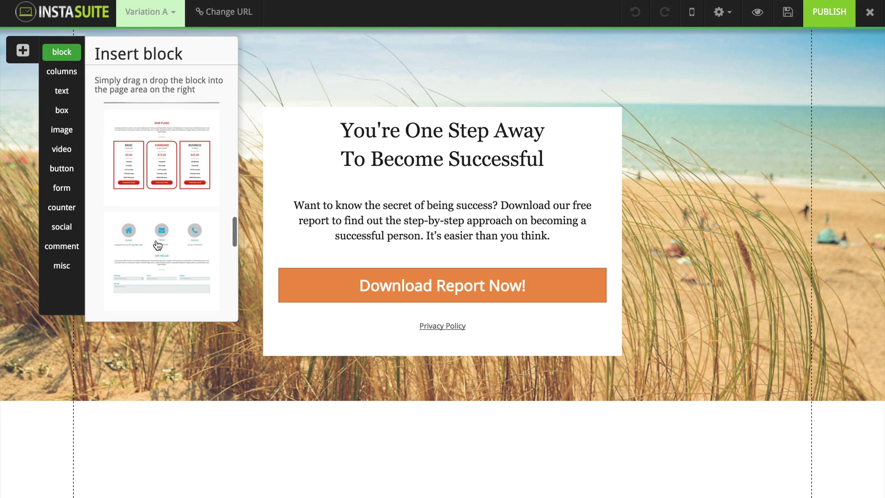
scroll(157, 244, down, 2)
scroll(157, 244, up, 5)
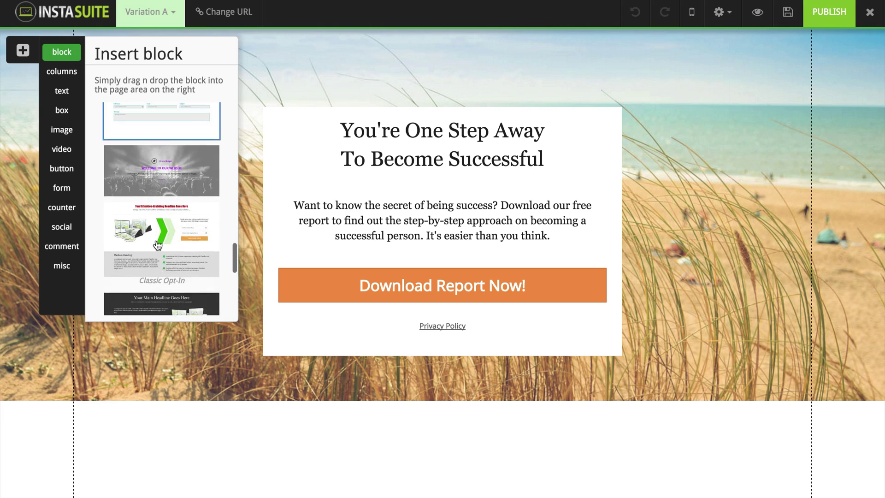
click(68, 116)
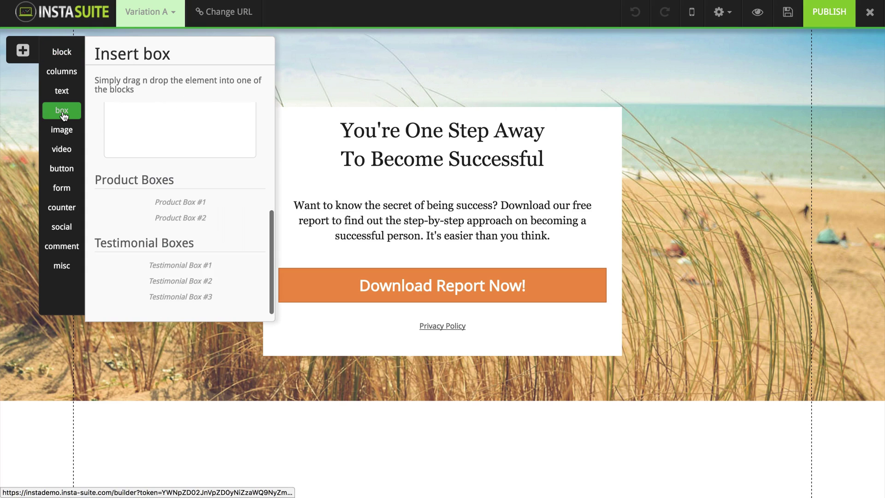
scroll(192, 201, down, 10)
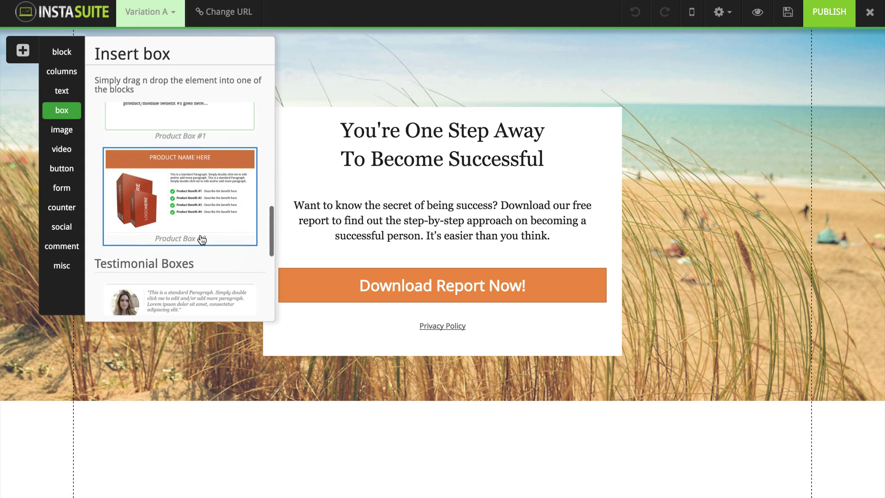
scroll(200, 233, up, 10)
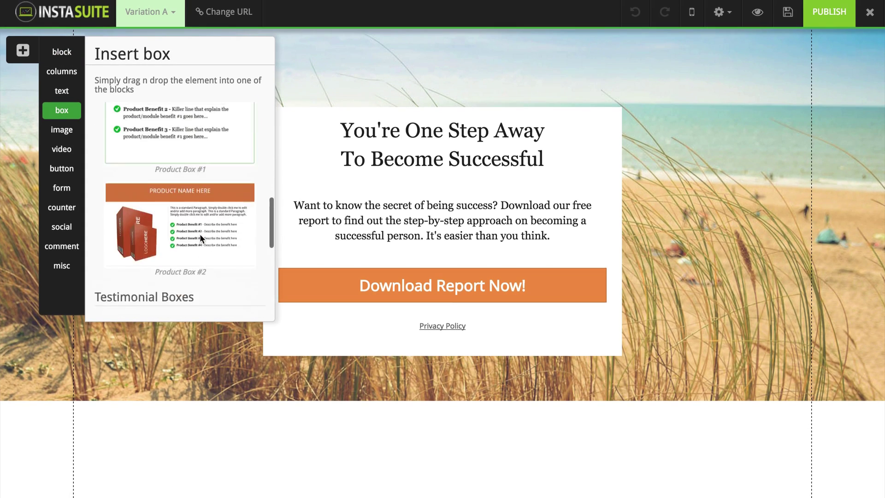
click(62, 170)
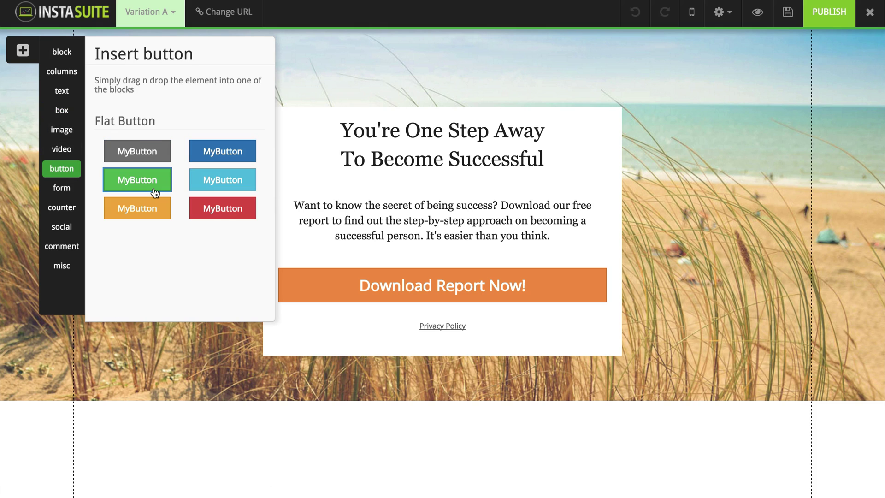
- Insert Product Box #1 between the headline and the paragraph of the squeeze page
click(62, 110)
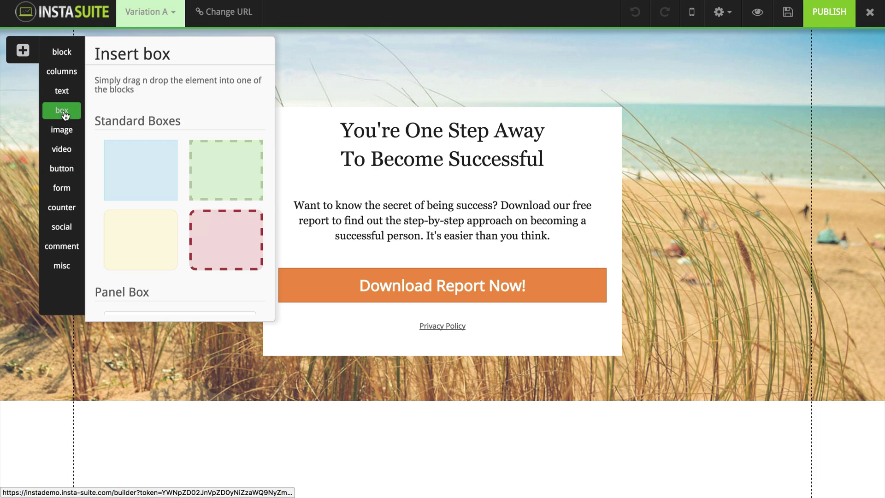
scroll(140, 214, down, 5)
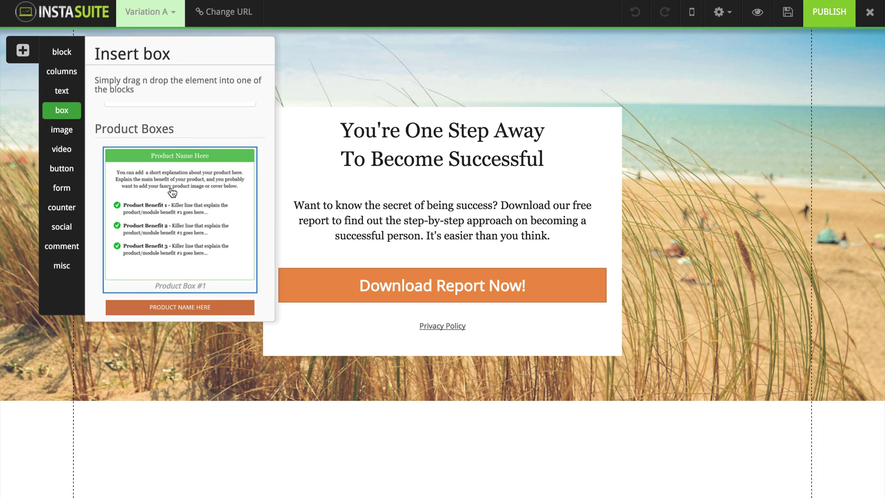
drag(172, 192, 379, 201)
scroll(164, 310, down, 4)
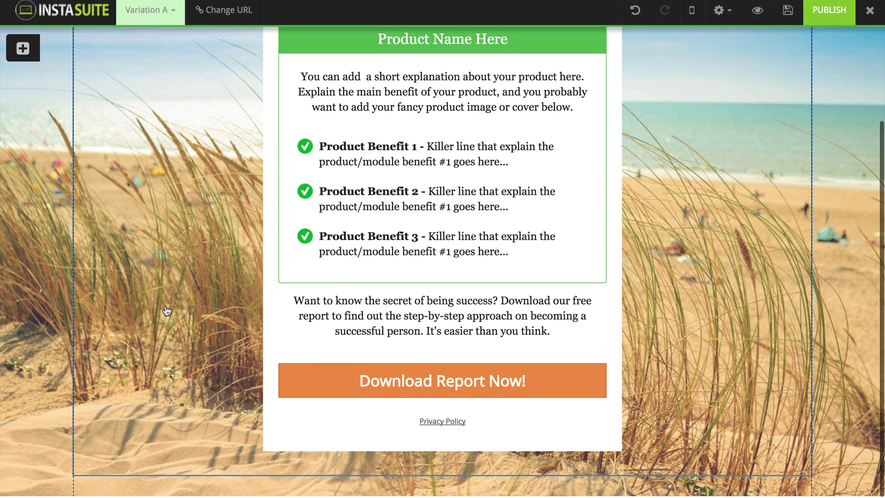
scroll(351, 339, up, 4)
scroll(368, 405, down, 2)
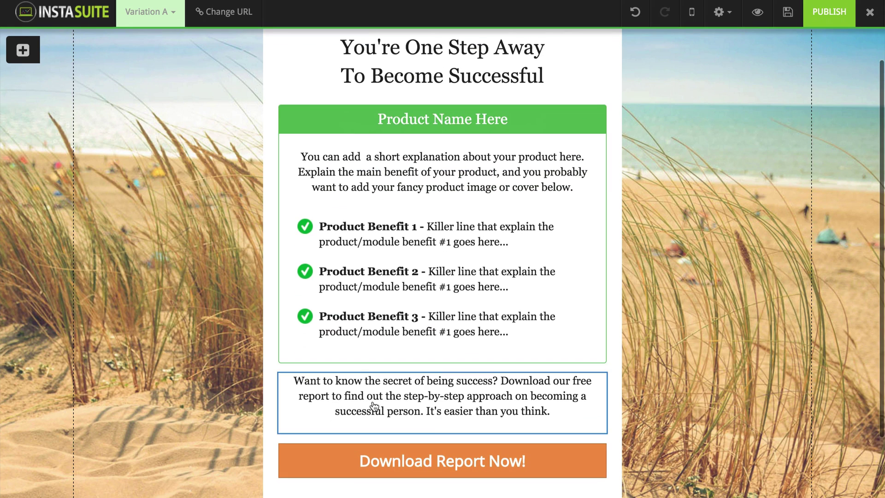
- Delete the product box placed below the headline
scroll(436, 400, up, 1)
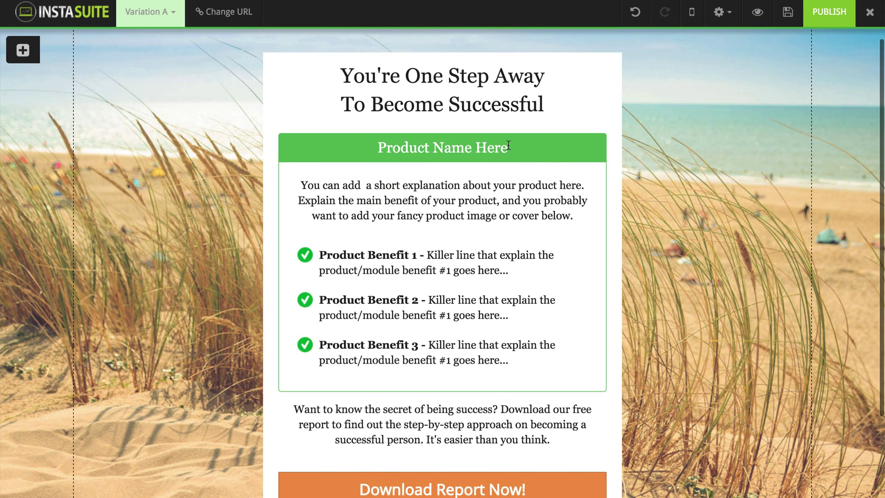
click(532, 146)
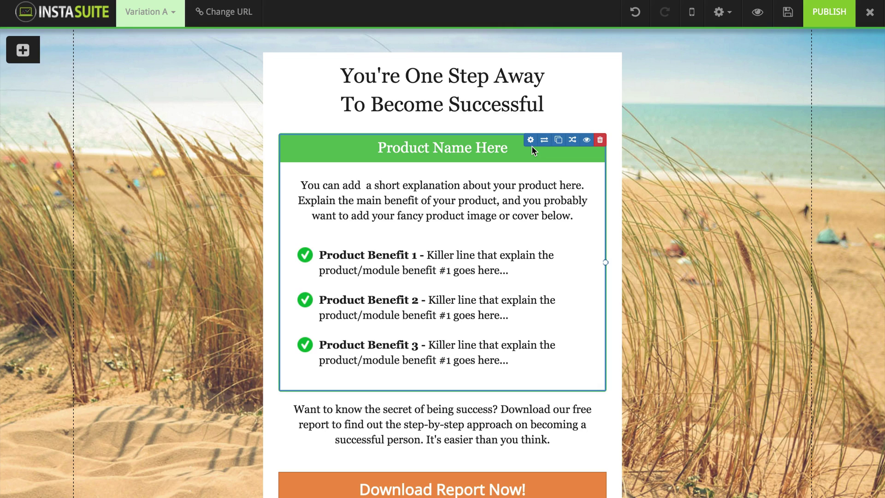
click(599, 140)
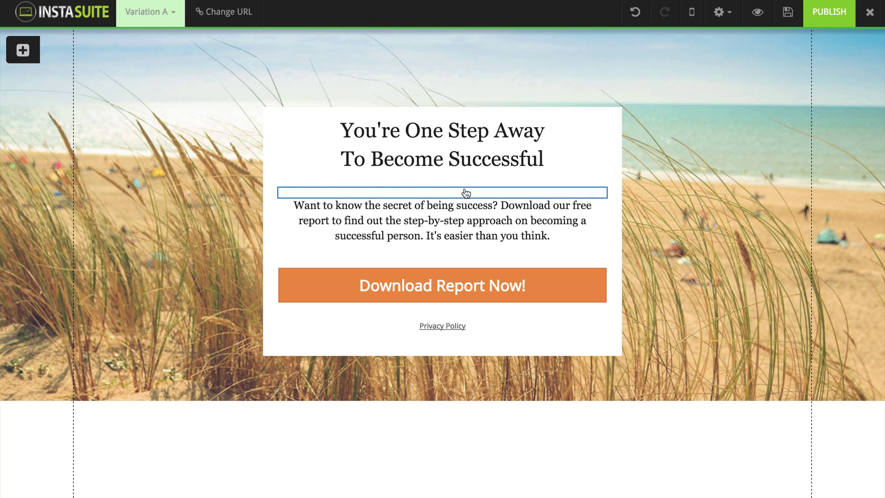
- Replace the headline text with "Discover My 3-Step System For Losing 10 Pounds In 30 Days!"
click(436, 151)
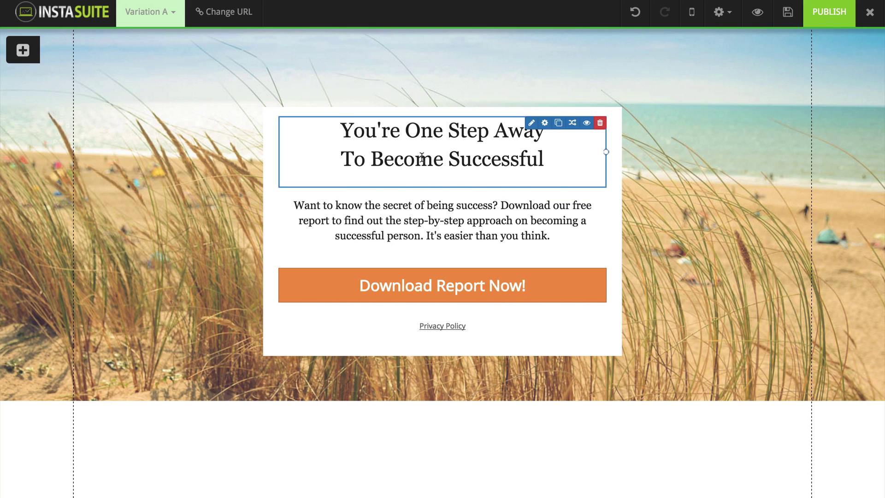
click(422, 156)
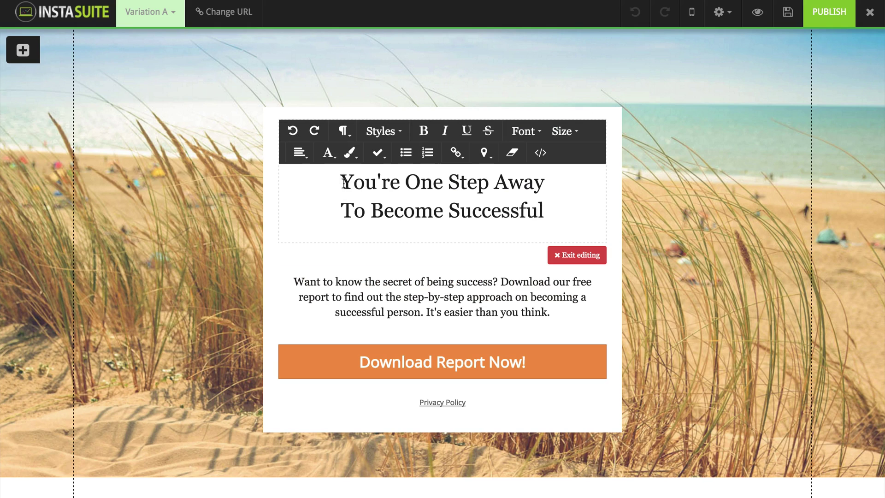
drag(344, 183, 541, 210)
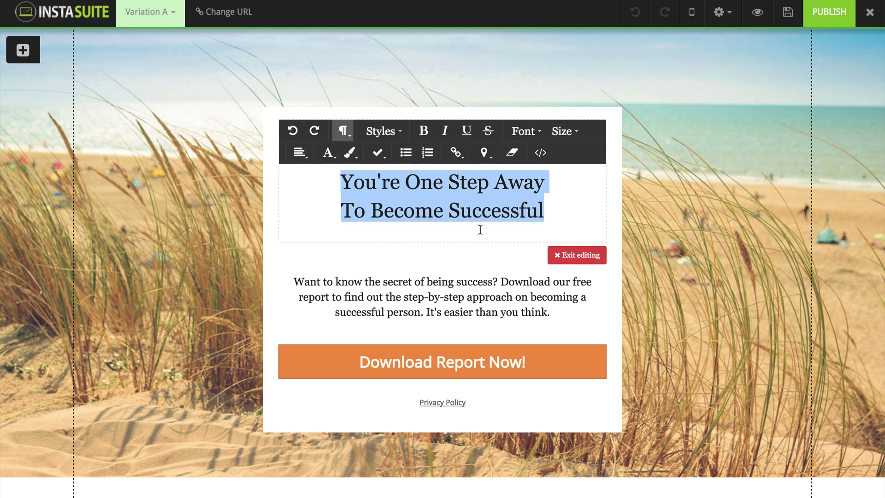
key(BackSpace)
text(Dis)
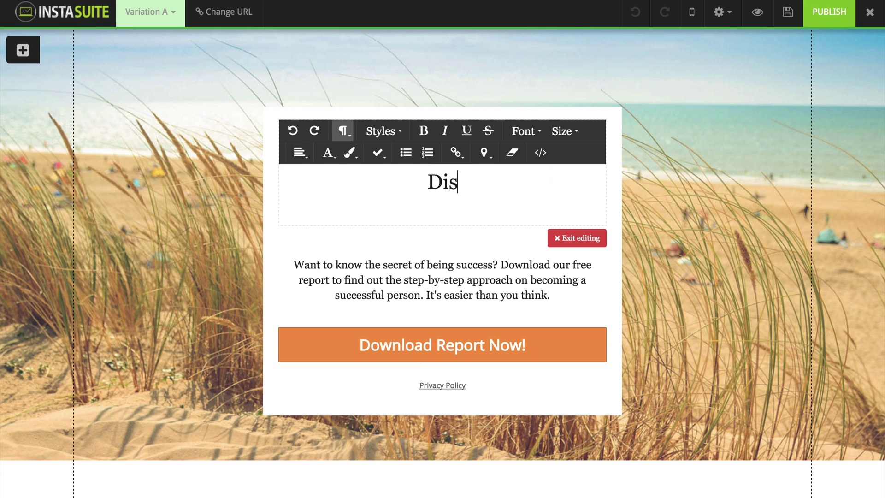
text(cover My)
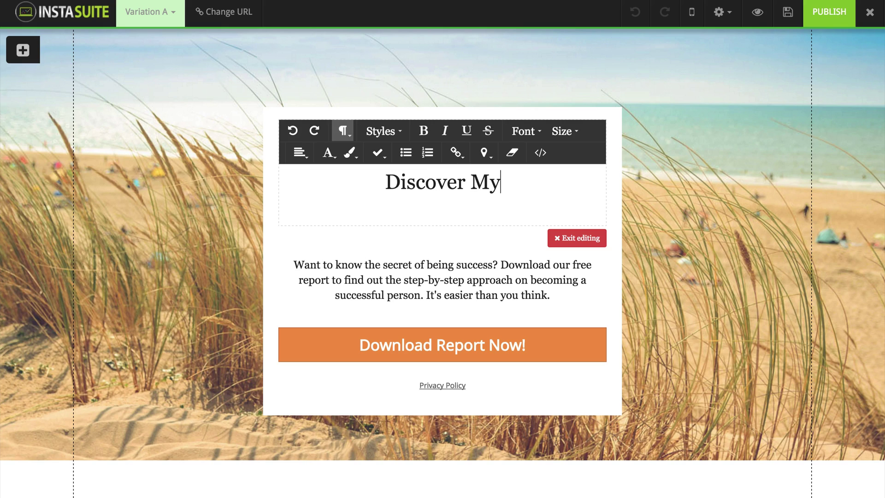
text( 3-Step Sy)
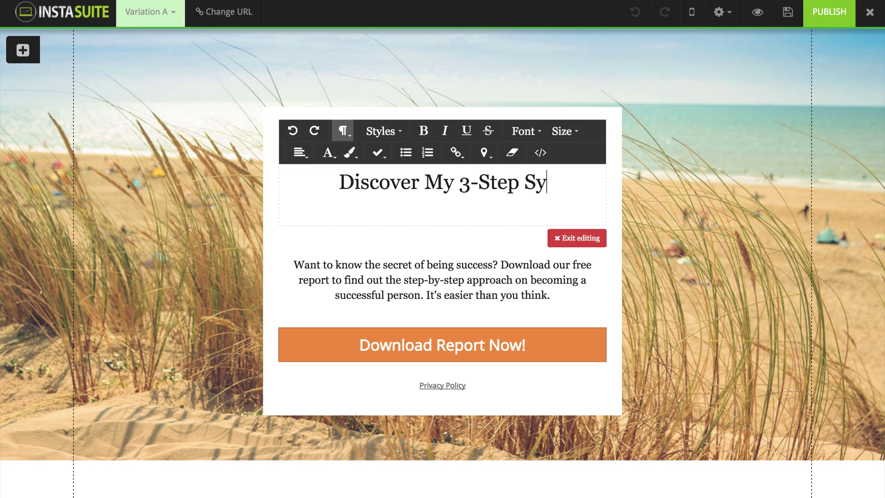
text(stem For Lso)
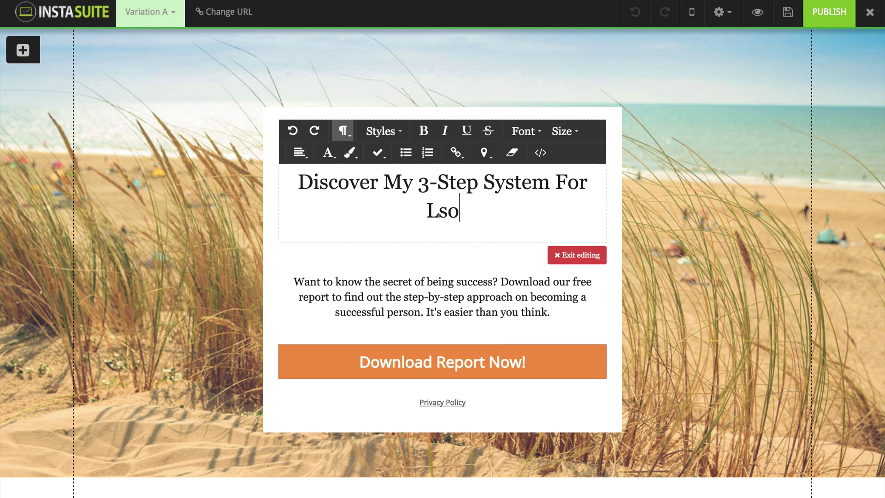
key(BackSpace)
key(BackSpace)
text(osing 10 )
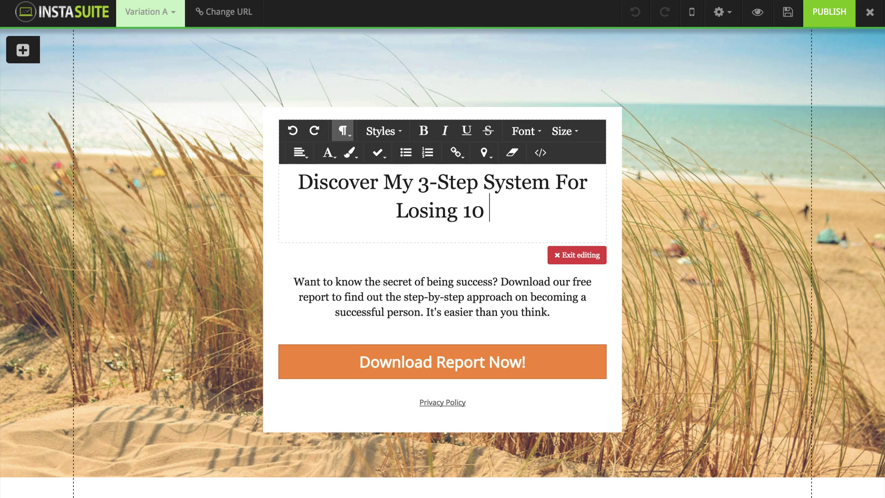
text(Pounds In 30 Days!)
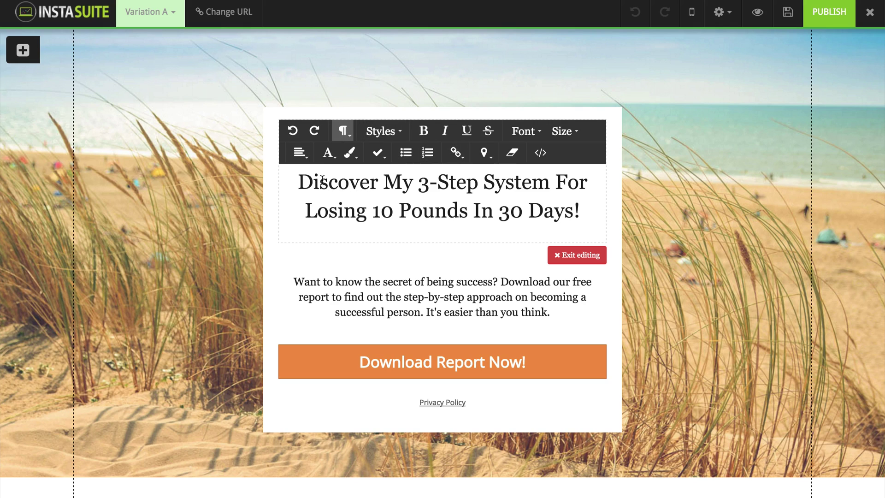
- Check the font options for the headline and leave text editing
drag(300, 180, 538, 206)
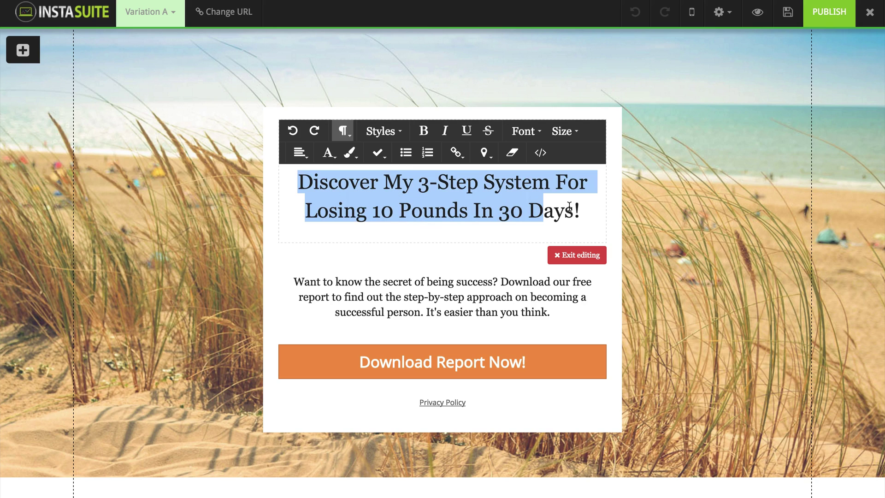
click(586, 210)
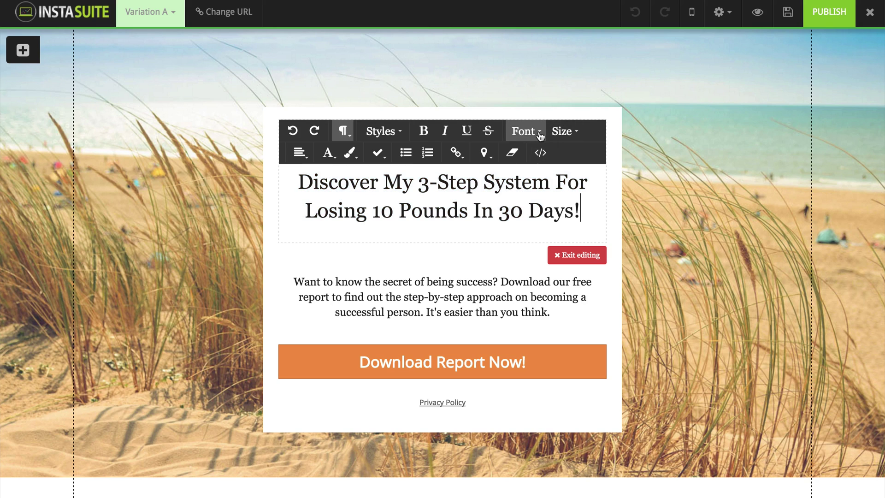
click(525, 131)
click(437, 183)
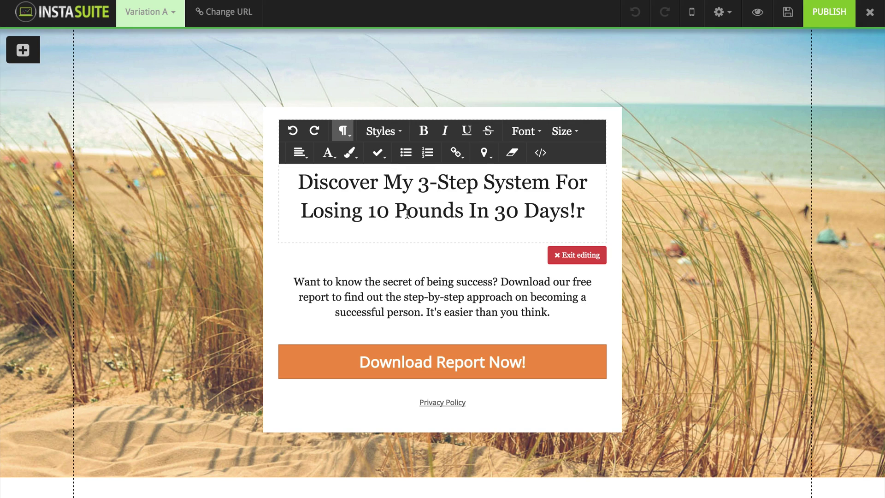
click(582, 259)
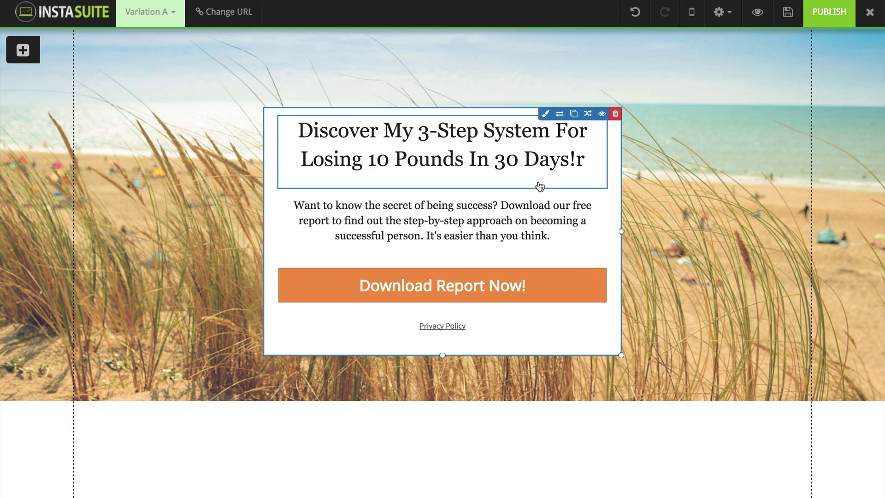
- Remove the stray "r" from the end of the squeeze page headline and leave text editing
click(557, 159)
click(577, 160)
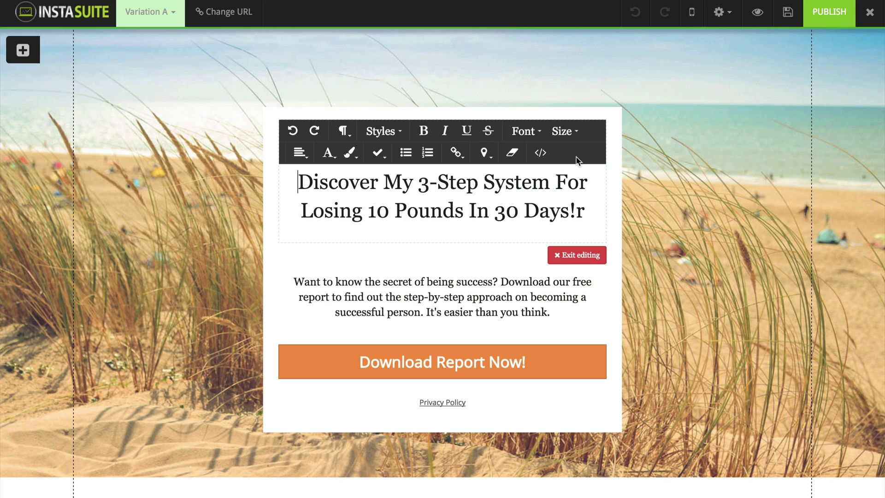
click(586, 208)
key(BackSpace)
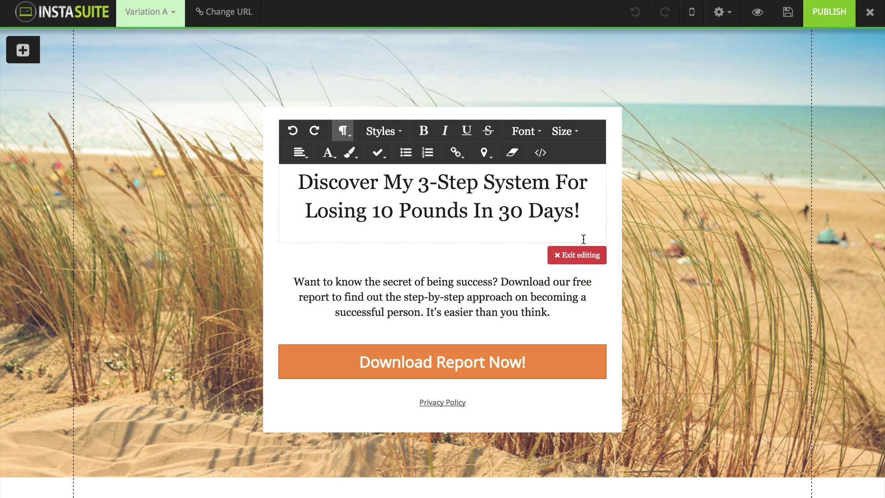
click(578, 257)
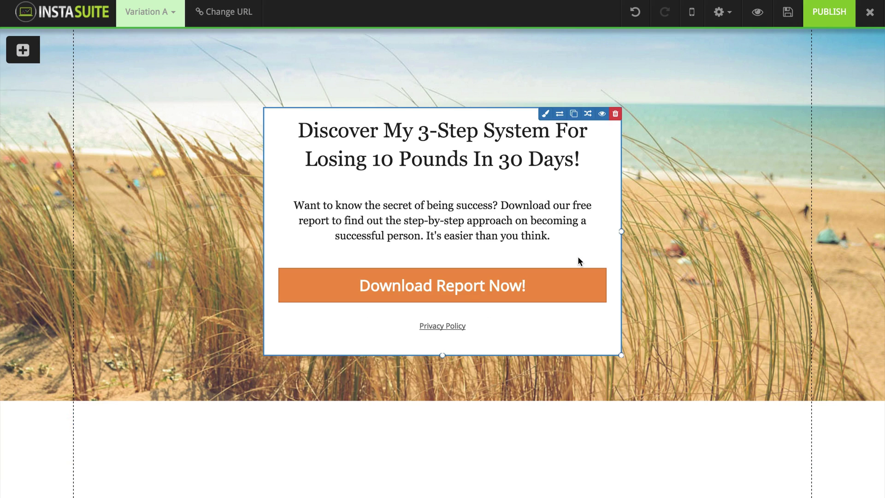
- Try a bulleted list on the paragraph below the headline, undo it and leave text editing
double_click(409, 232)
click(412, 235)
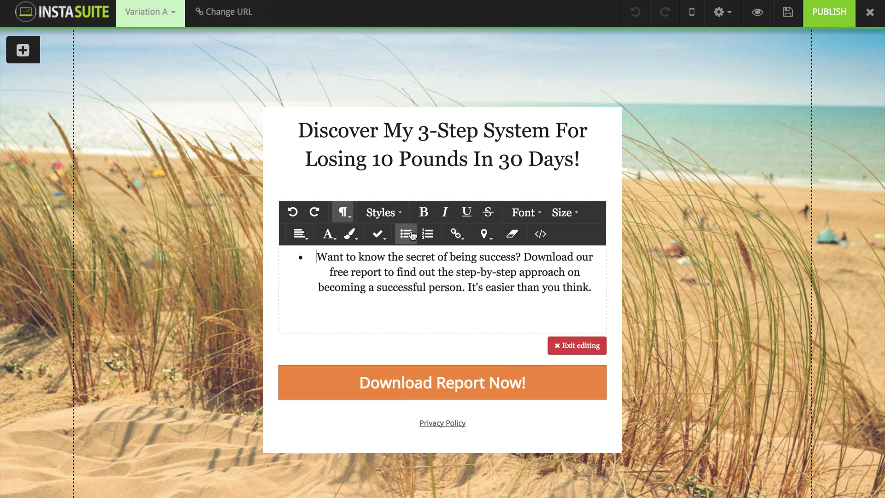
double_click(407, 273)
key(ctrl+z)
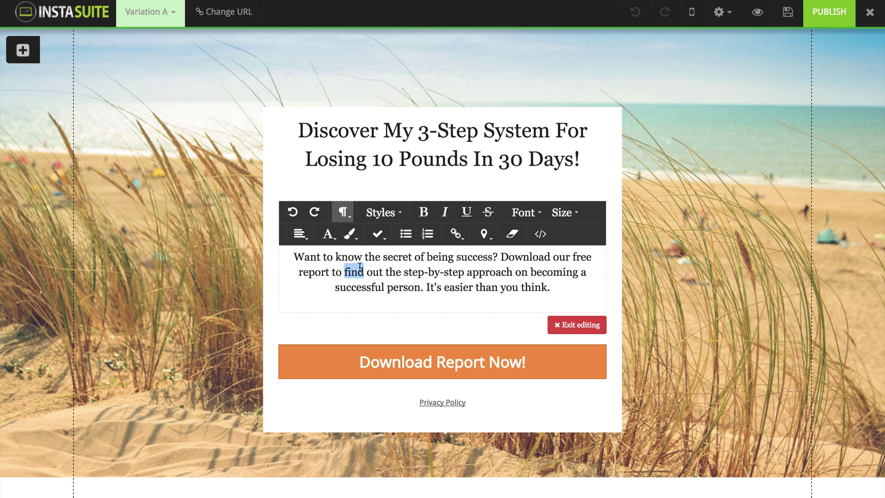
click(343, 272)
click(571, 325)
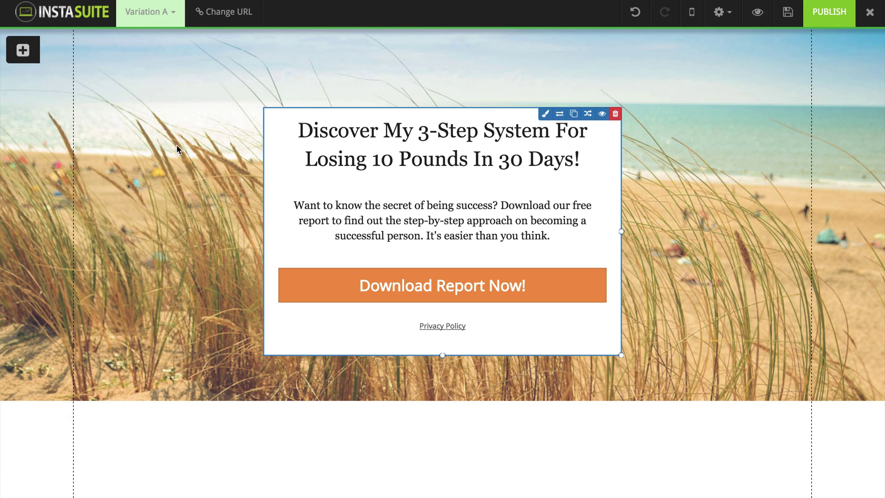
- Insert a blank image placeholder between the paragraph and the Download Report Now! button
click(26, 54)
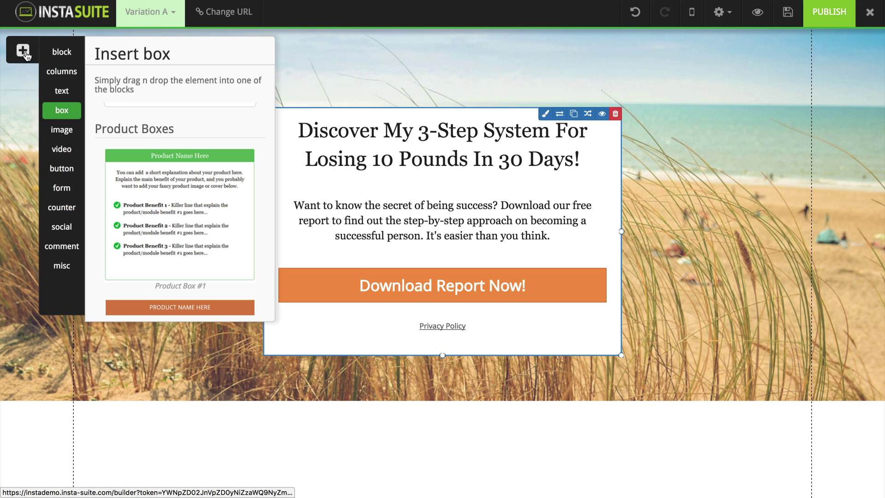
click(63, 149)
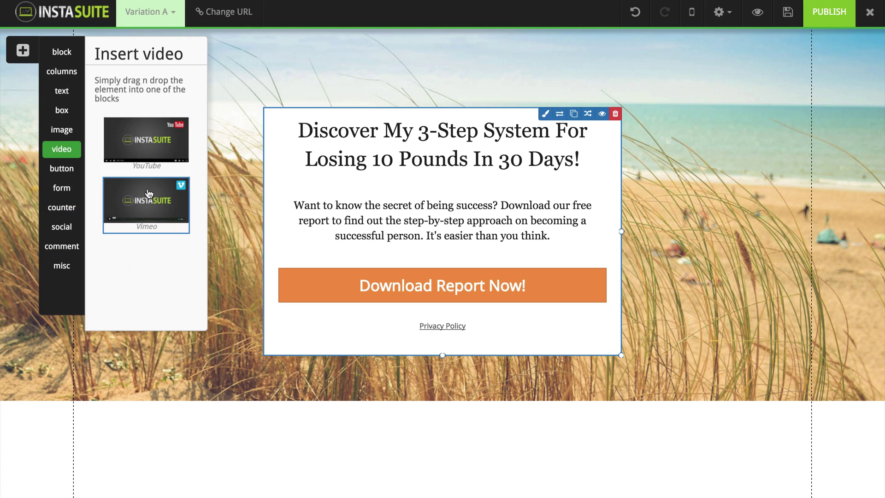
click(64, 131)
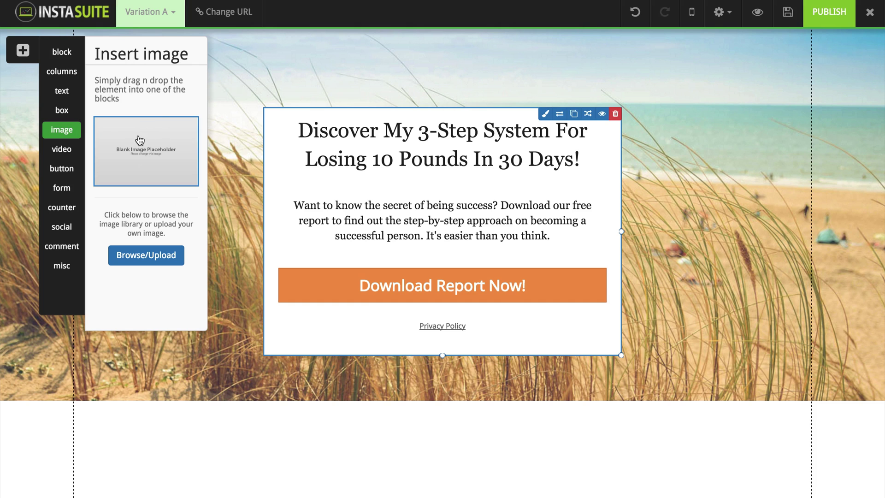
drag(139, 141, 375, 257)
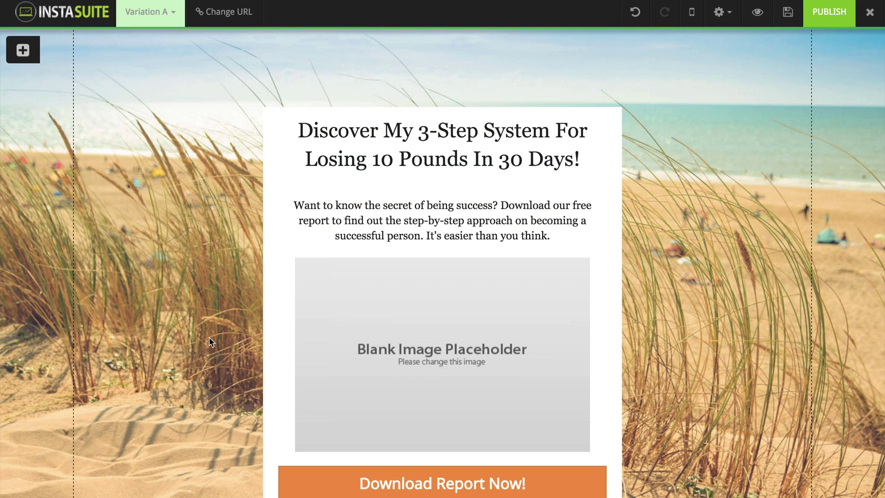
- Set the image style of the blank image placeholder to Rounded
scroll(210, 342, down, 2)
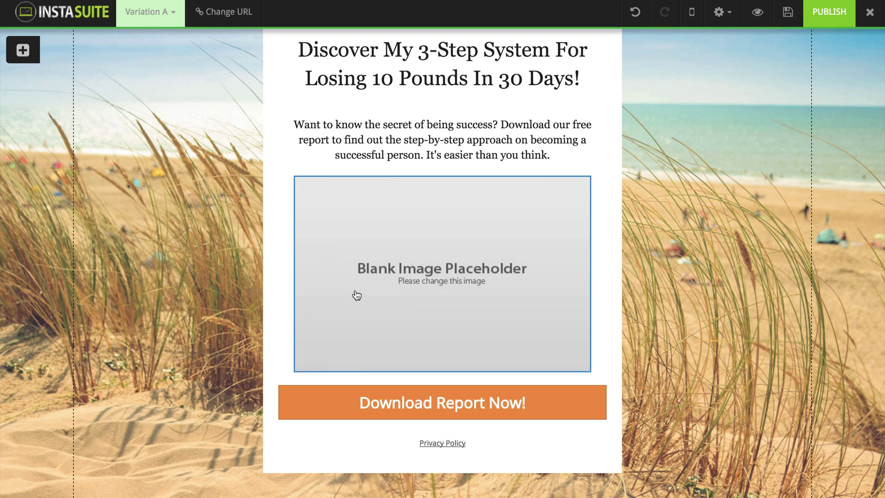
click(426, 296)
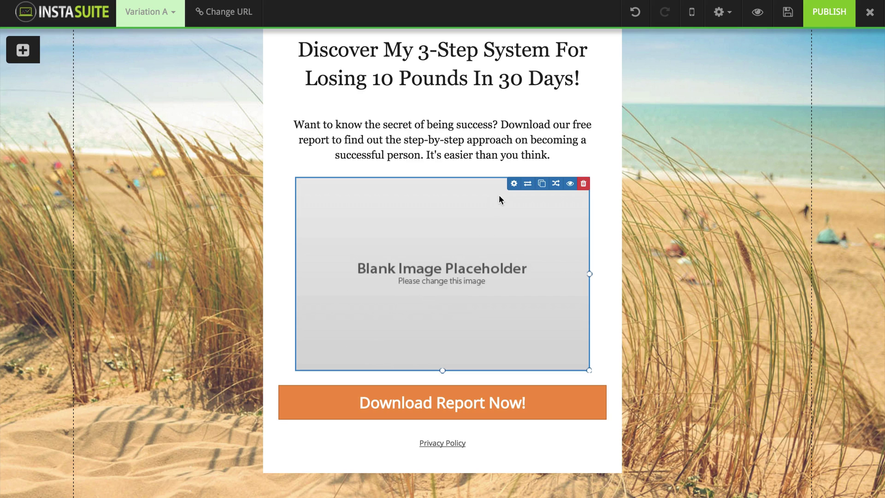
click(513, 184)
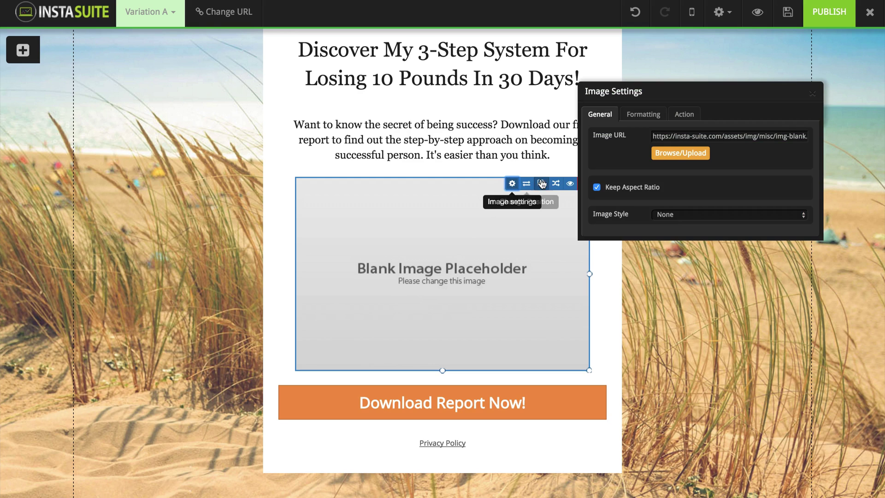
drag(655, 93, 697, 71)
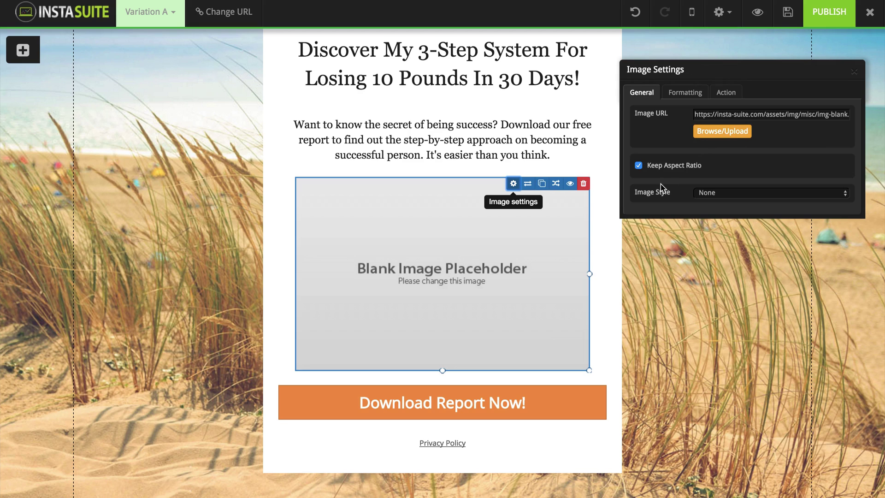
click(699, 190)
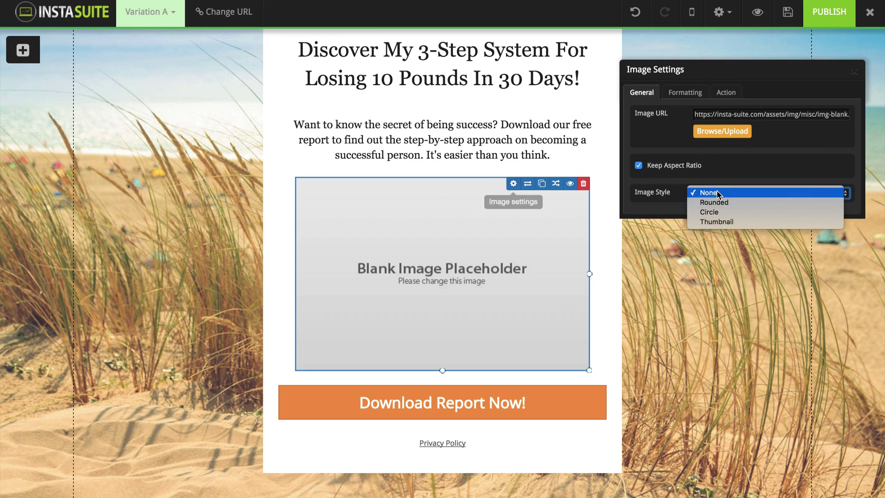
click(713, 203)
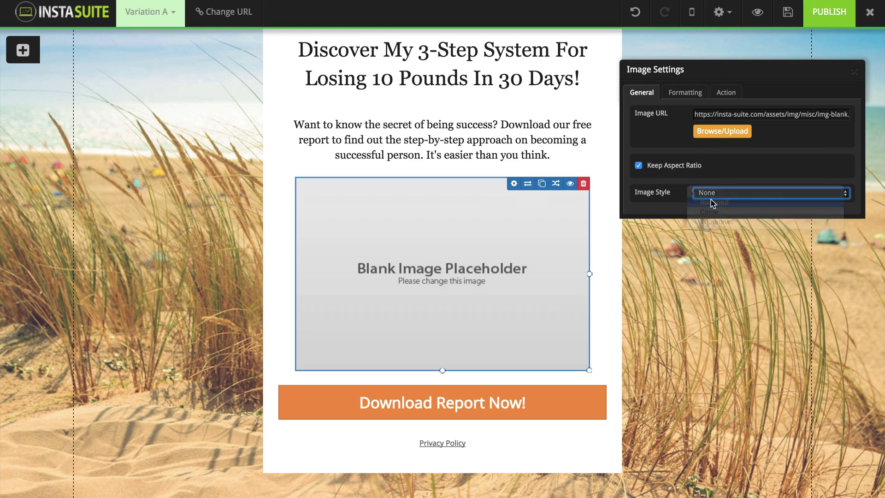
- Review the placeholder's formatting and on-click action options, keep No Action and close the image settings
click(682, 94)
click(725, 93)
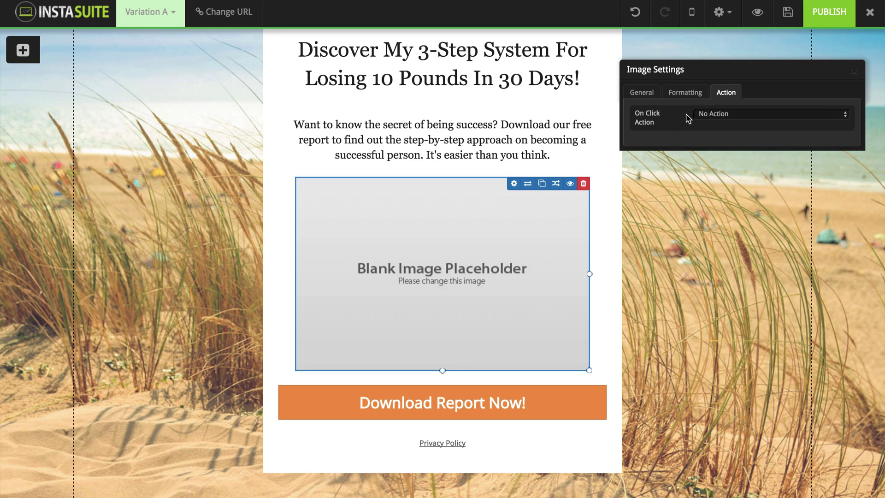
click(724, 116)
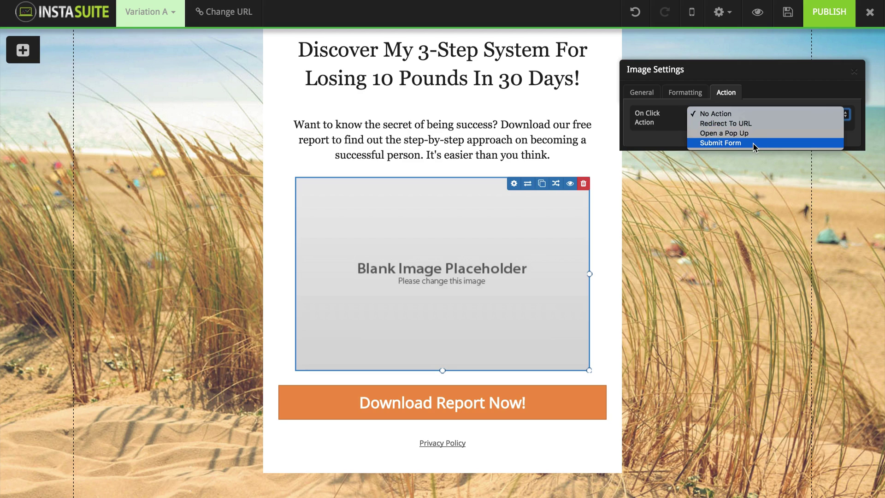
click(722, 113)
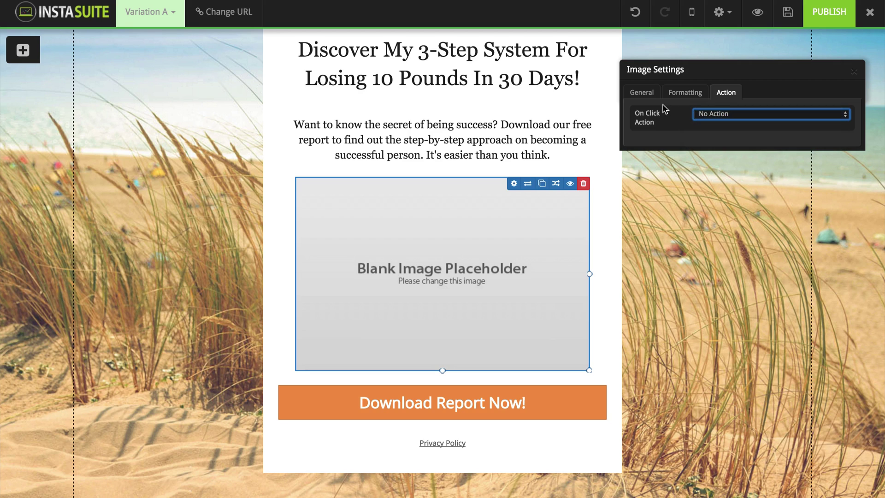
click(854, 73)
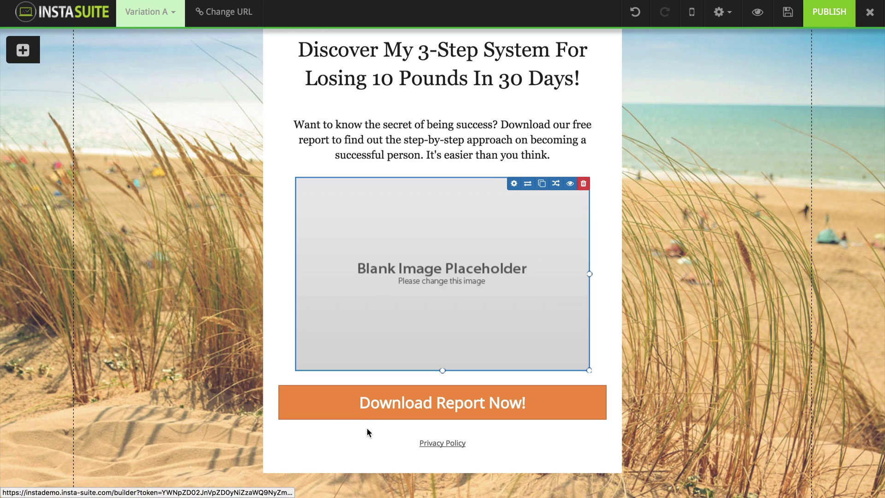
- Enable the popup in the page's conversion tools and keep the existing popup selected
scroll(367, 429, down, 1)
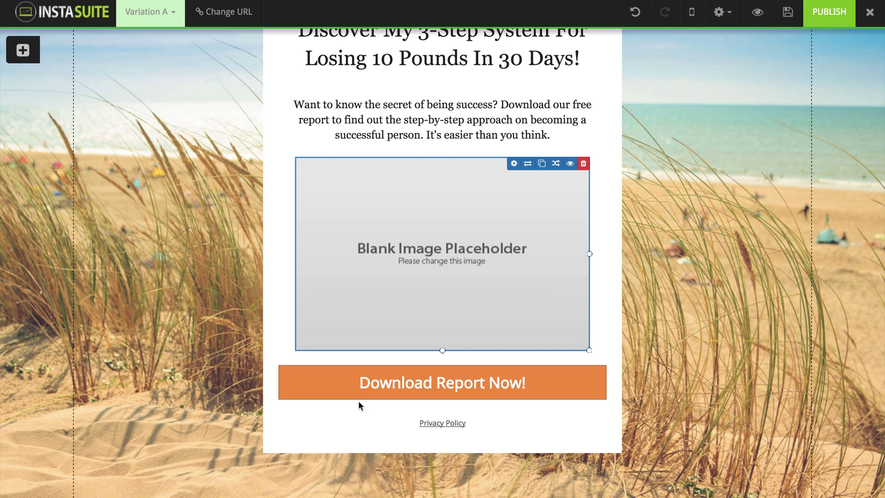
scroll(580, 331, up, 1)
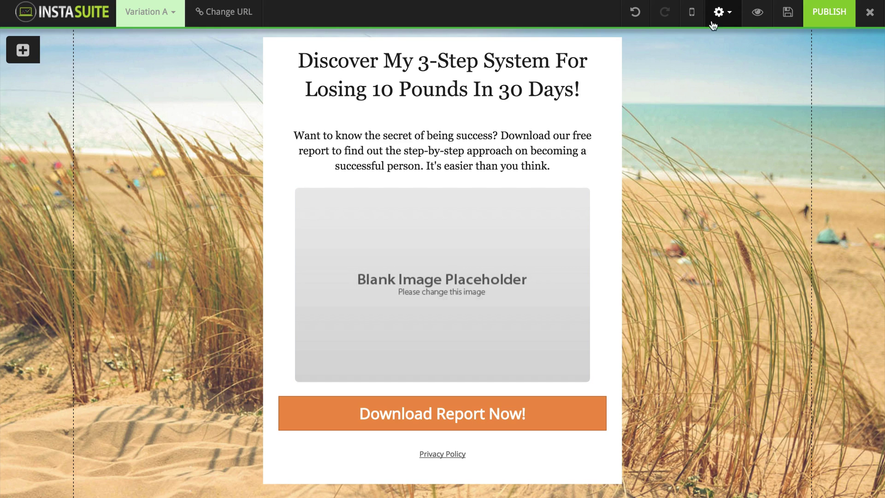
click(729, 17)
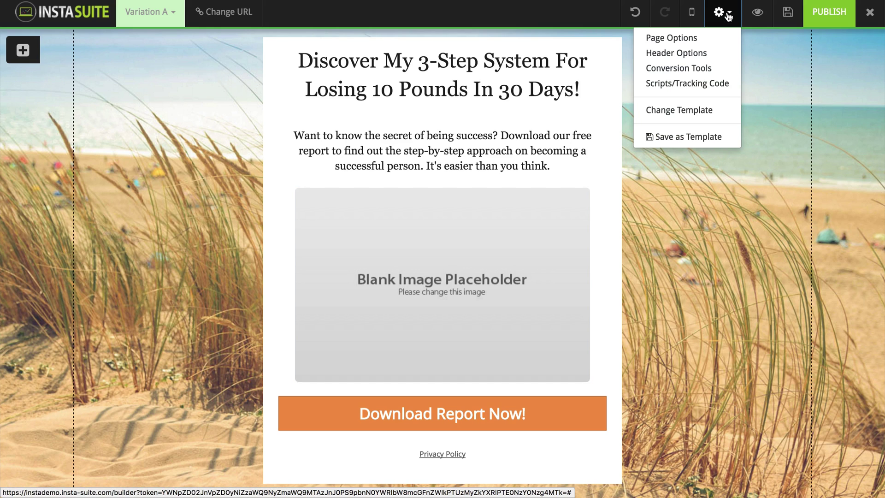
click(696, 69)
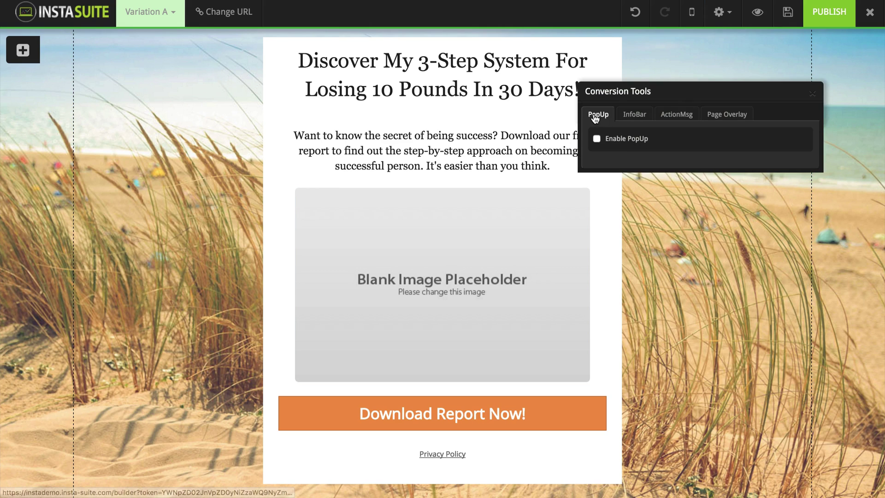
click(597, 140)
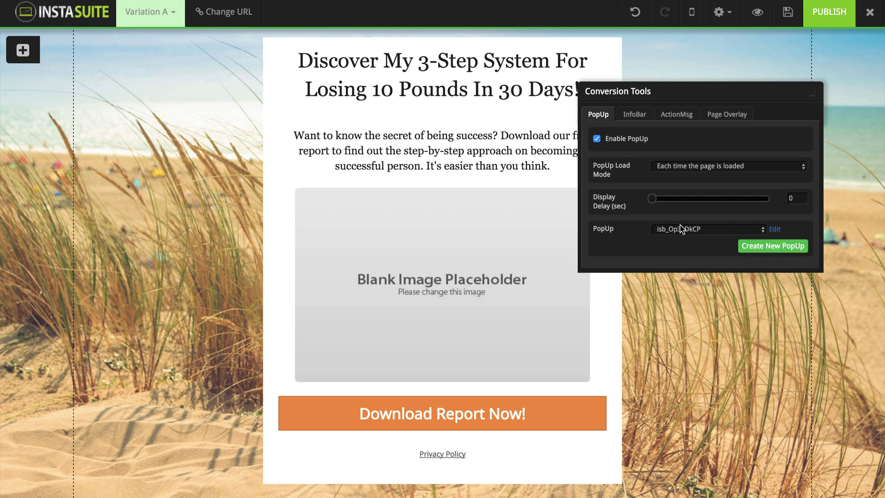
click(699, 229)
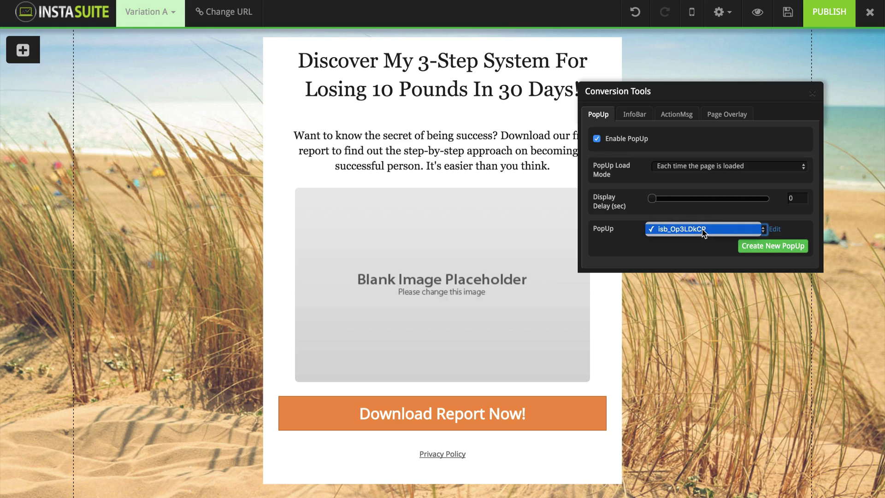
click(676, 231)
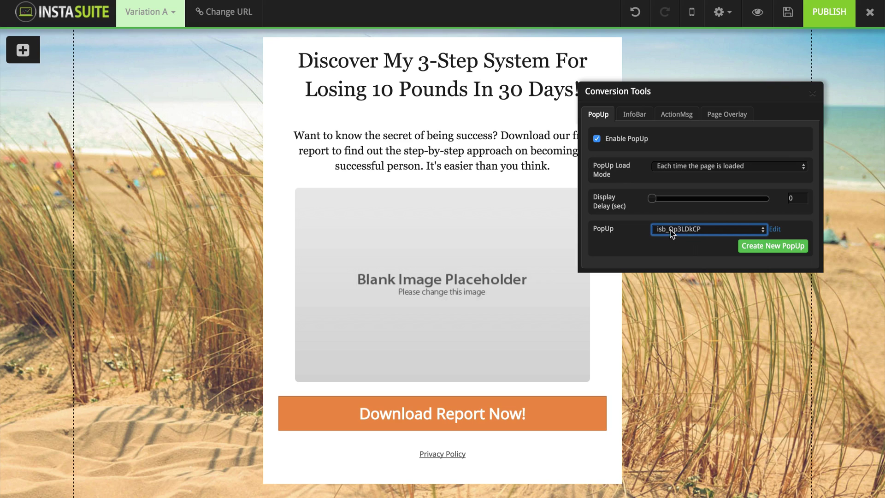
- Open the selected popup for editing and bring up the general settings of its opt-in form
click(775, 230)
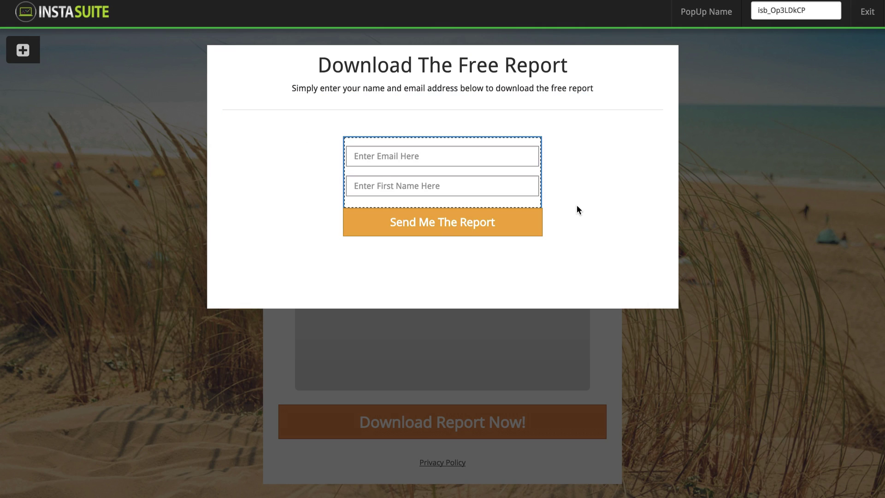
click(533, 145)
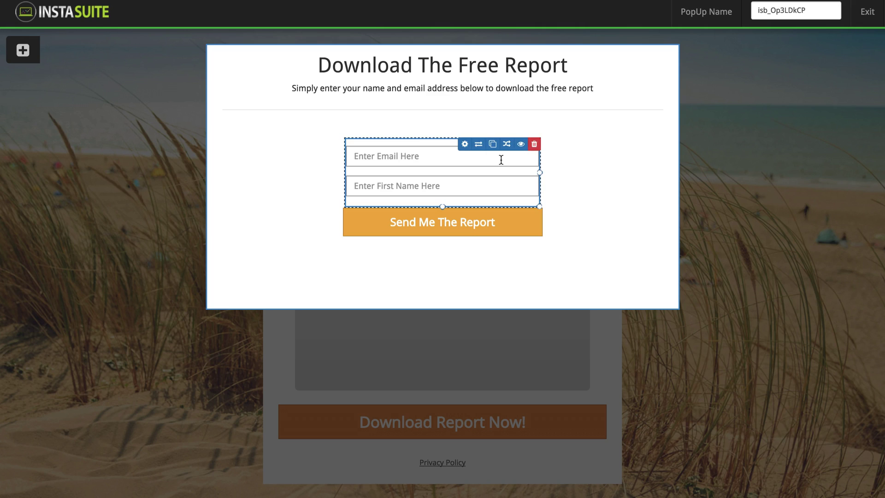
click(464, 145)
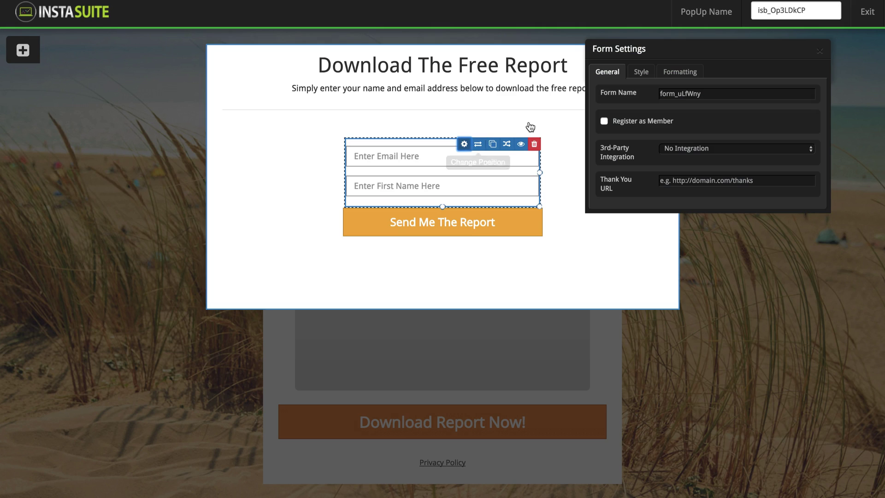
drag(678, 53, 680, 73)
click(687, 113)
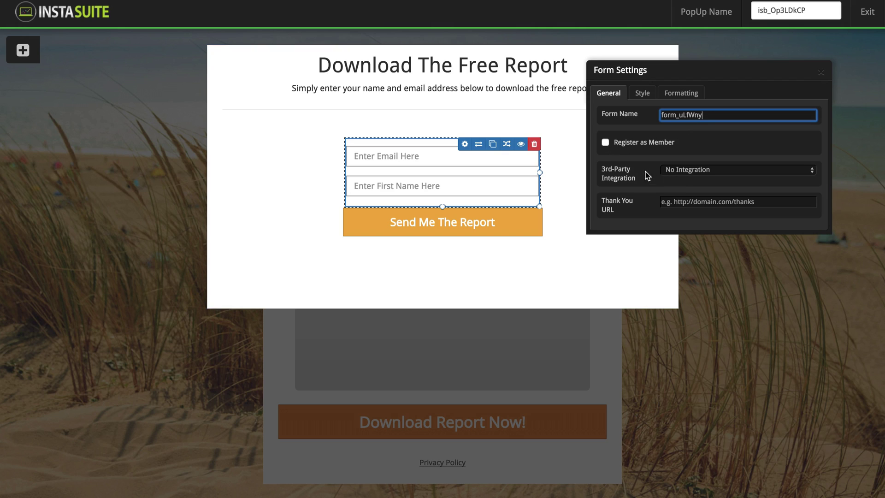
- Set the opt-in form's 3rd-party integration to Subscribe to List with ActiveCampaign as the email service
click(693, 171)
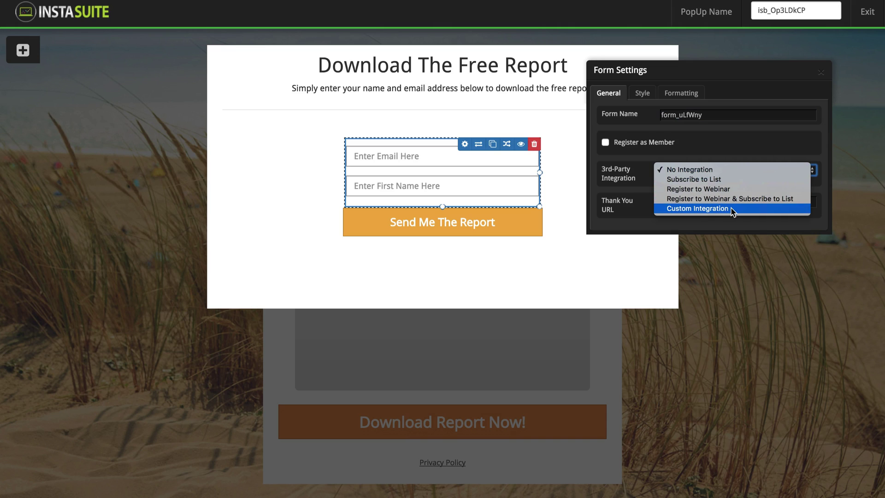
click(706, 179)
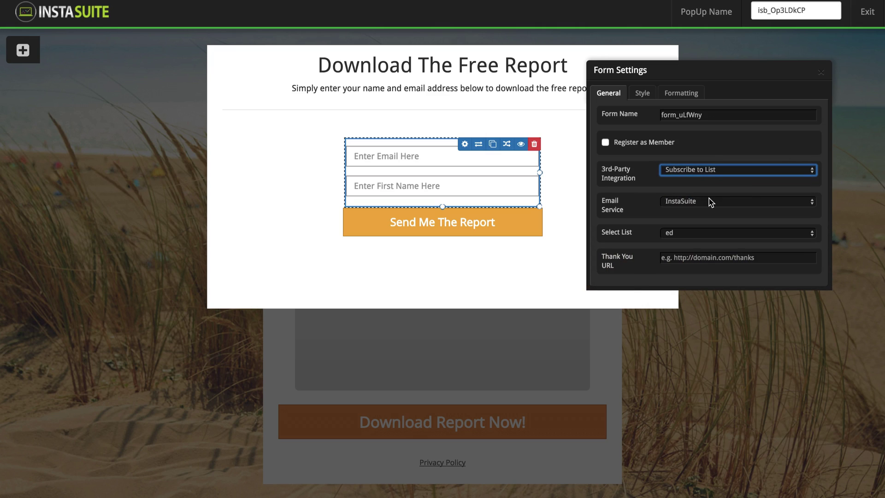
click(717, 202)
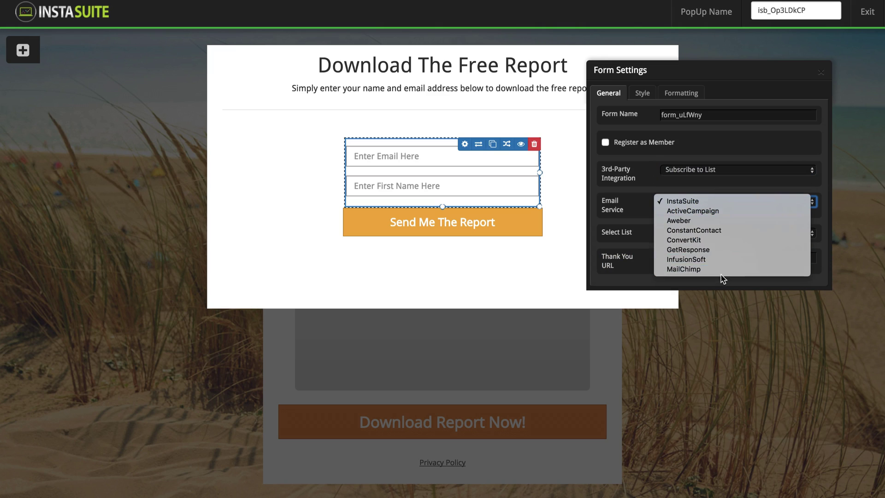
click(750, 211)
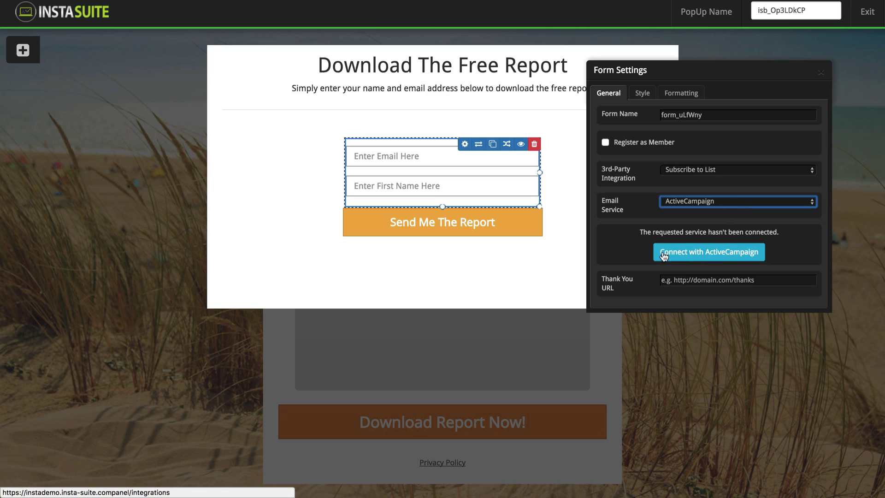
- Change the opt-in form's email service to GetResponse and select the list alumni_dbasurabayalive_2015
click(702, 254)
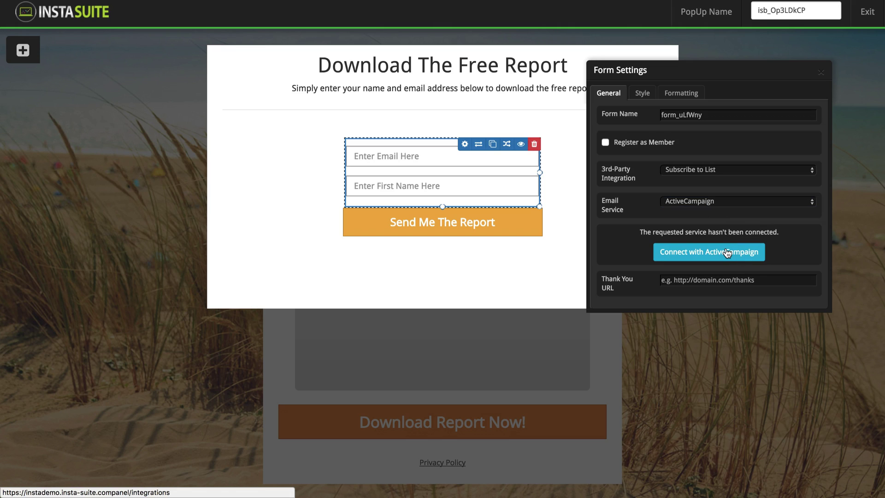
click(733, 203)
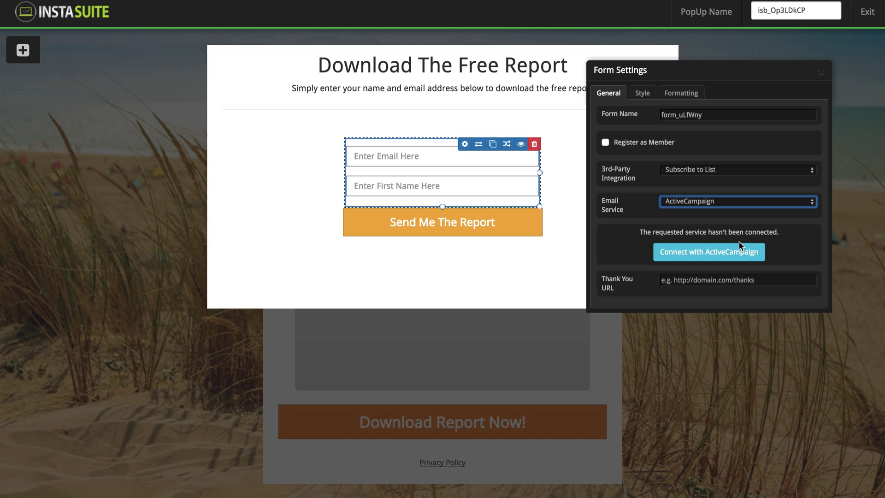
click(715, 203)
click(731, 206)
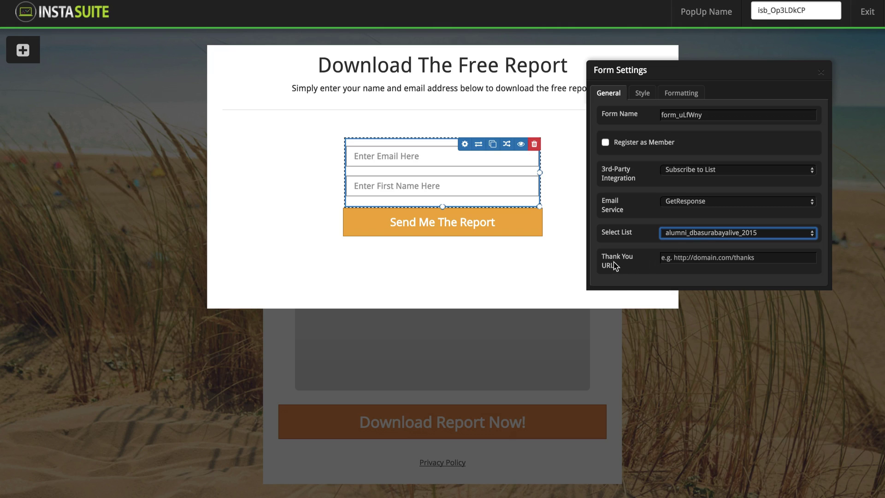
click(689, 257)
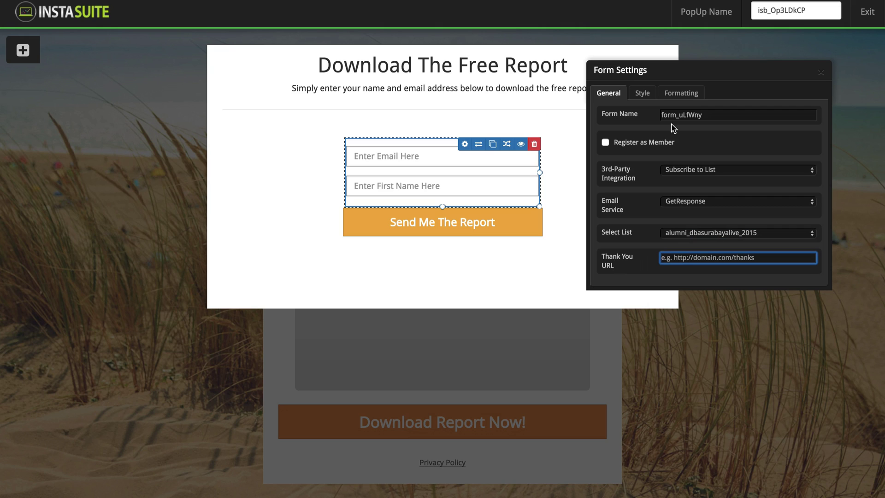
- Review the opt-in form's style and formatting options and close its settings
click(644, 93)
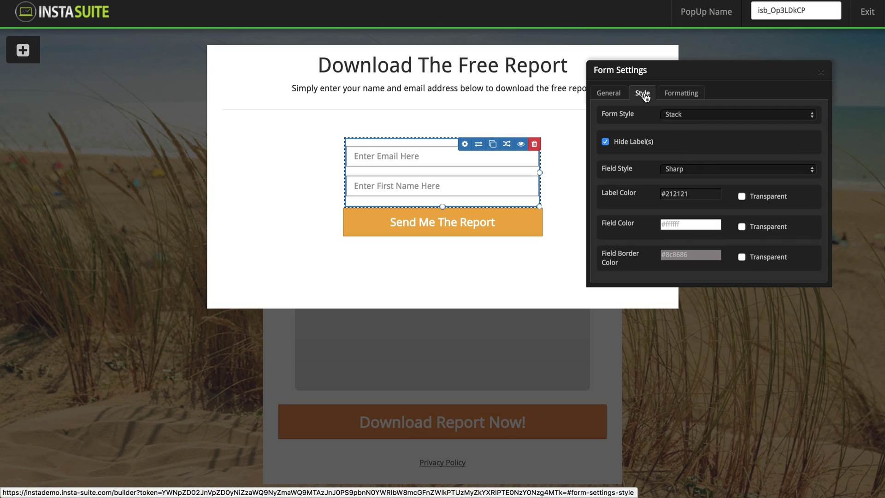
click(682, 94)
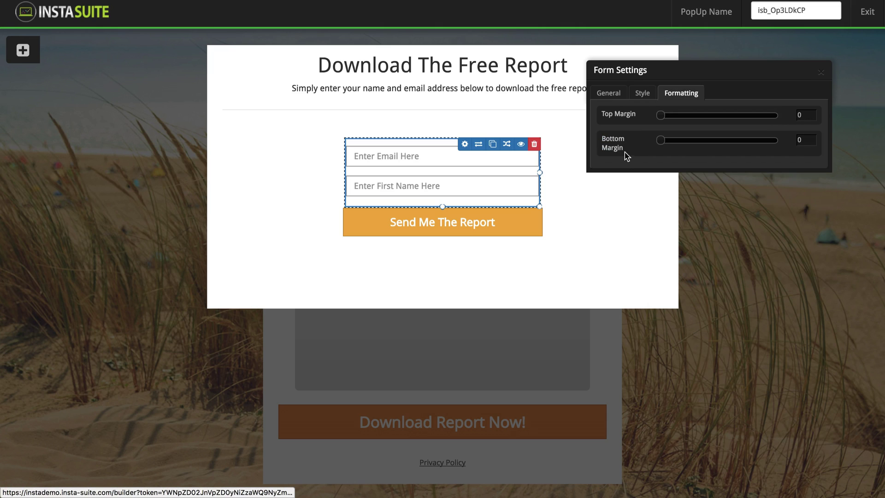
click(821, 74)
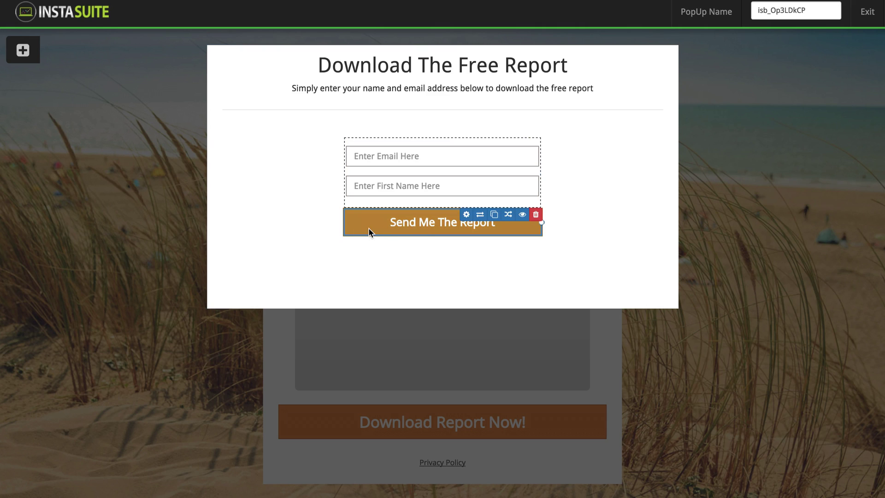
- Set the Send Me The Report button's on-click action to Submit Form using form_uLfWny and close its settings
click(466, 215)
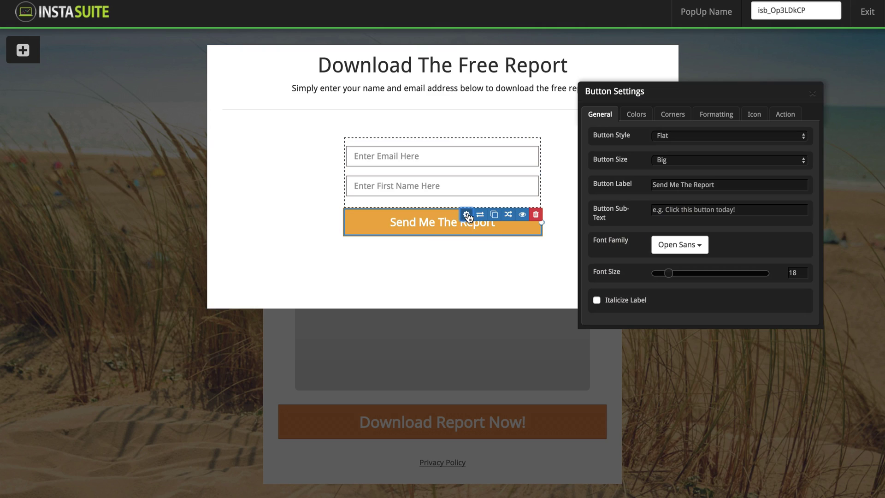
mouse_move(673, 95)
mouse_down()
mouse_move(662, 93)
mouse_move(677, 92)
mouse_move(670, 86)
mouse_up()
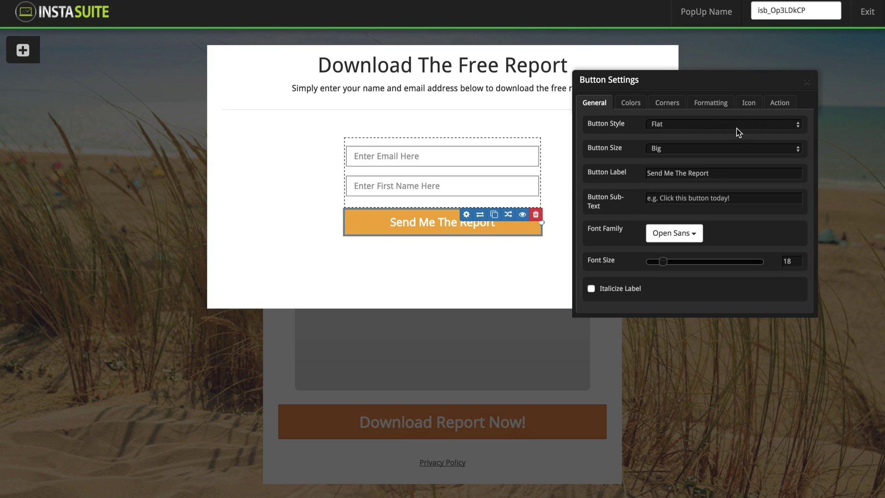
click(779, 106)
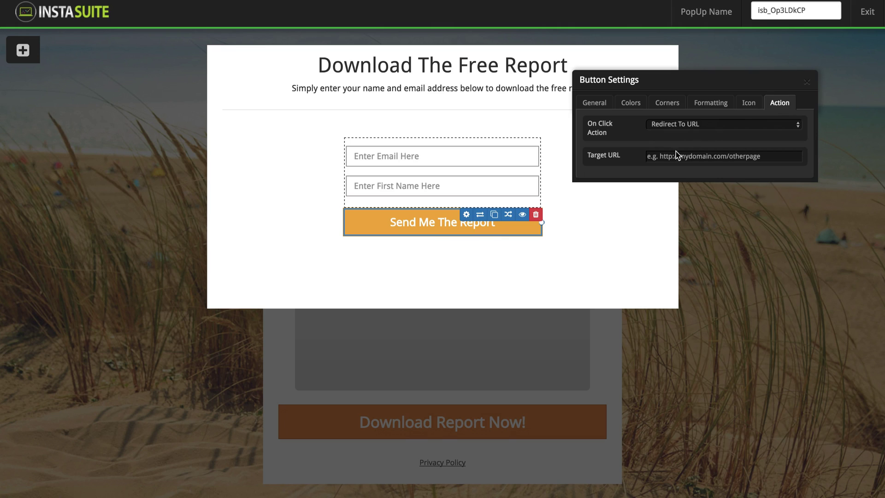
click(722, 124)
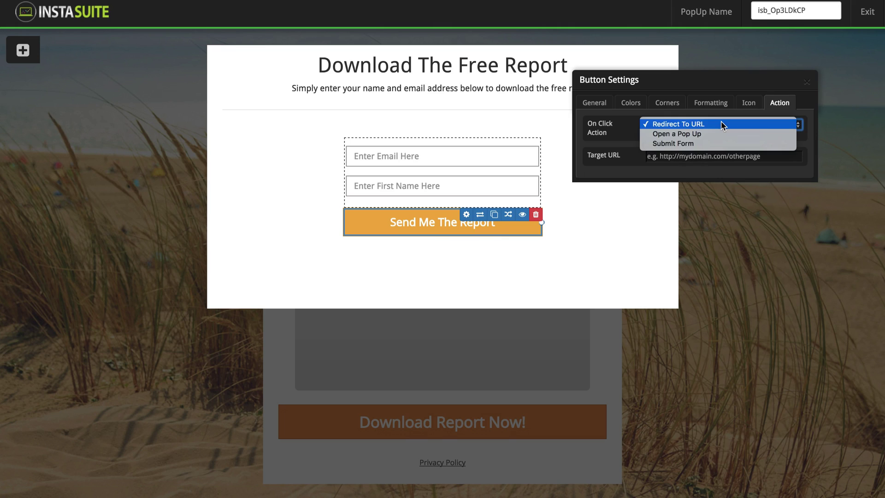
click(709, 145)
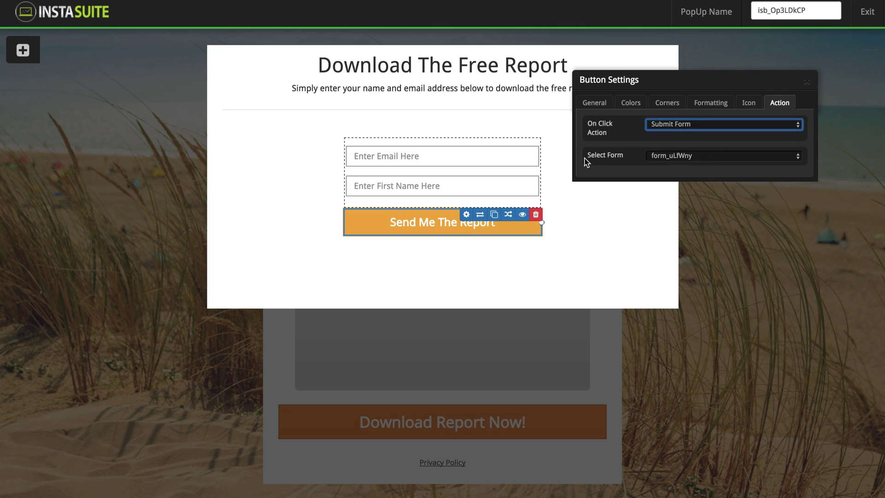
click(703, 157)
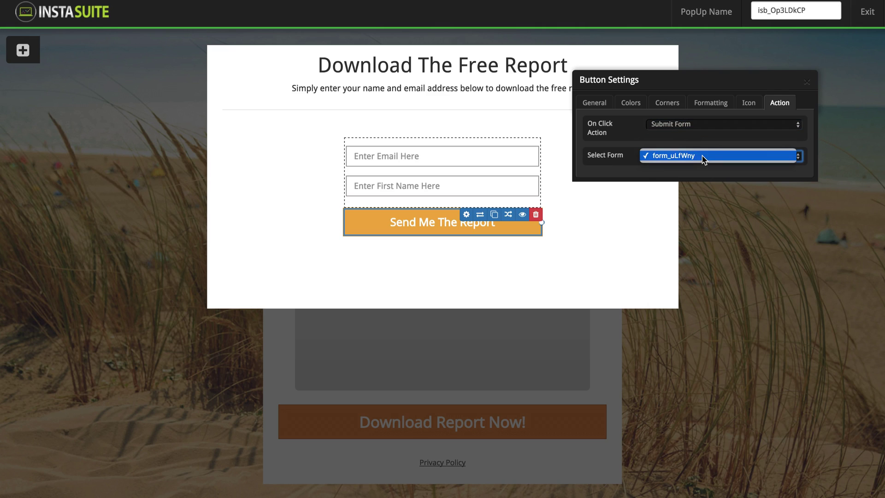
click(675, 156)
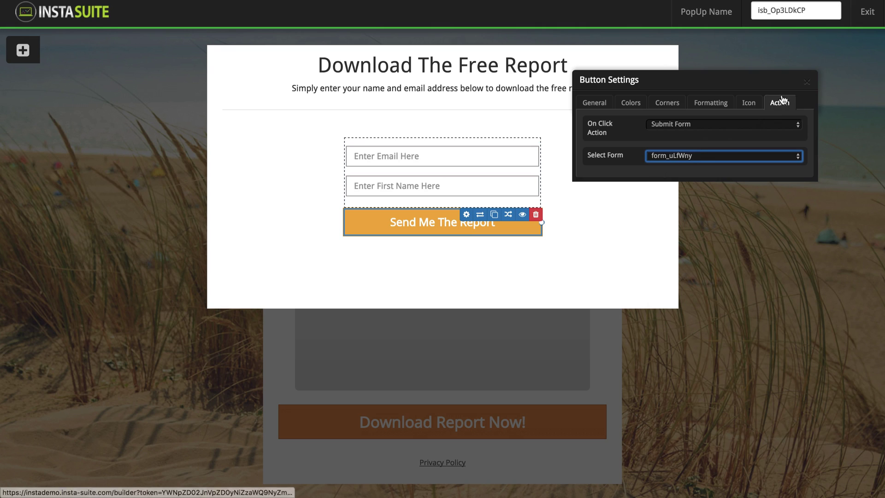
click(807, 82)
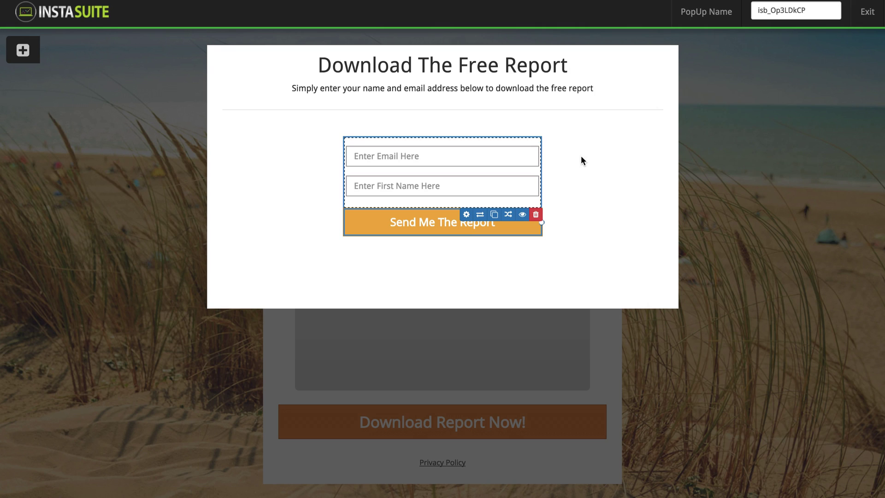
- Check the form name in the opt-in form's general settings and close the settings
click(494, 142)
click(464, 144)
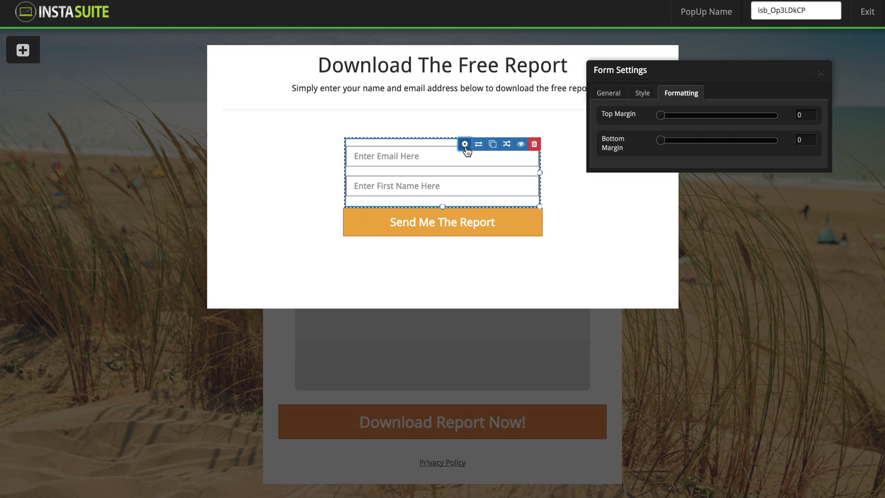
click(607, 95)
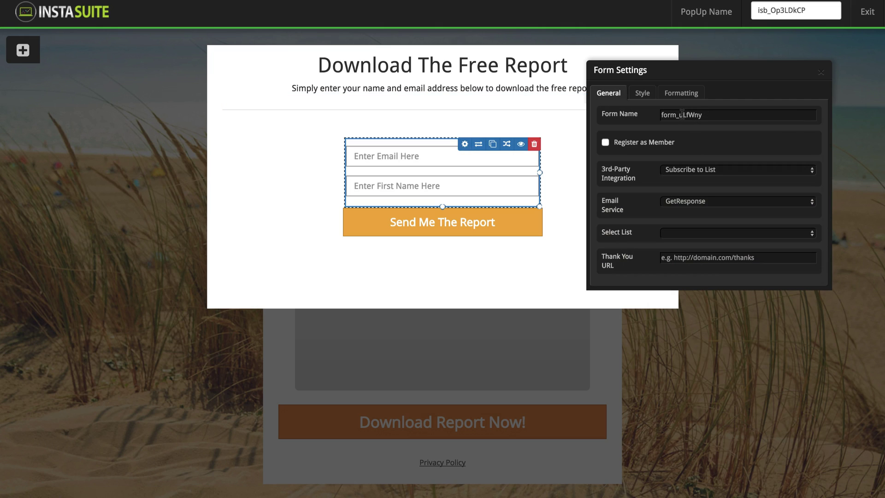
click(821, 72)
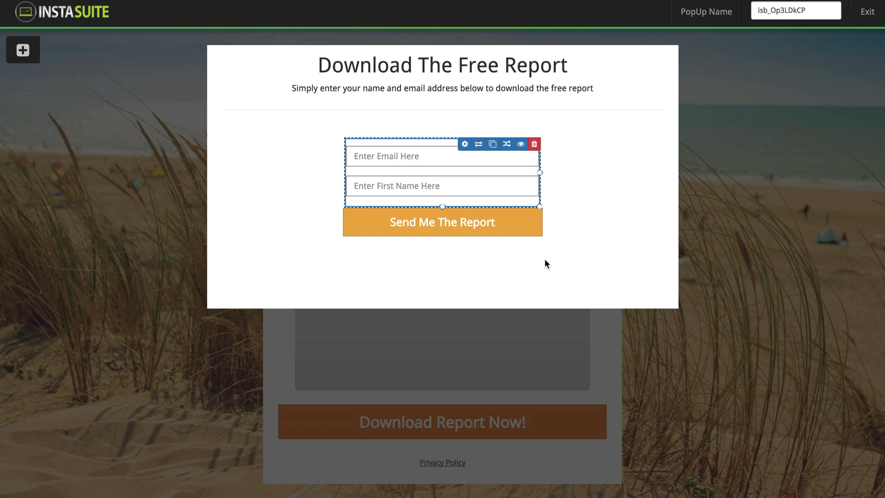
- Insert the light blue standard box into the popup, between the divider line and the opt-in form
click(587, 254)
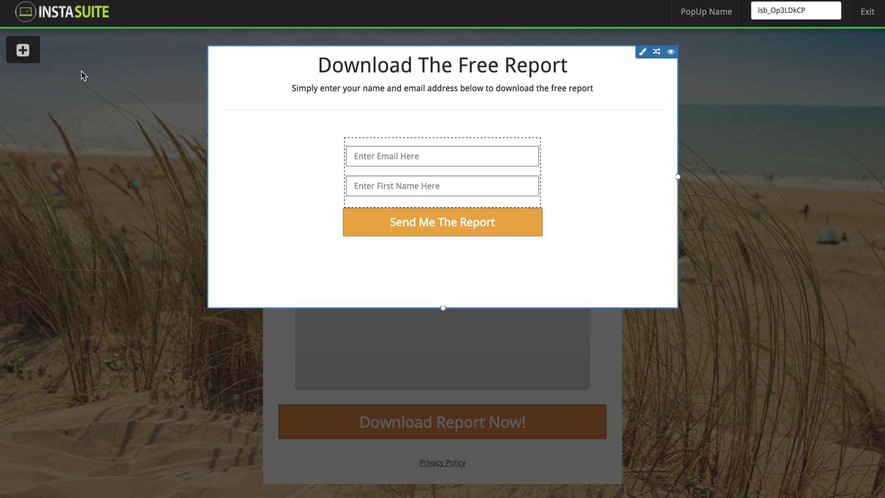
click(22, 51)
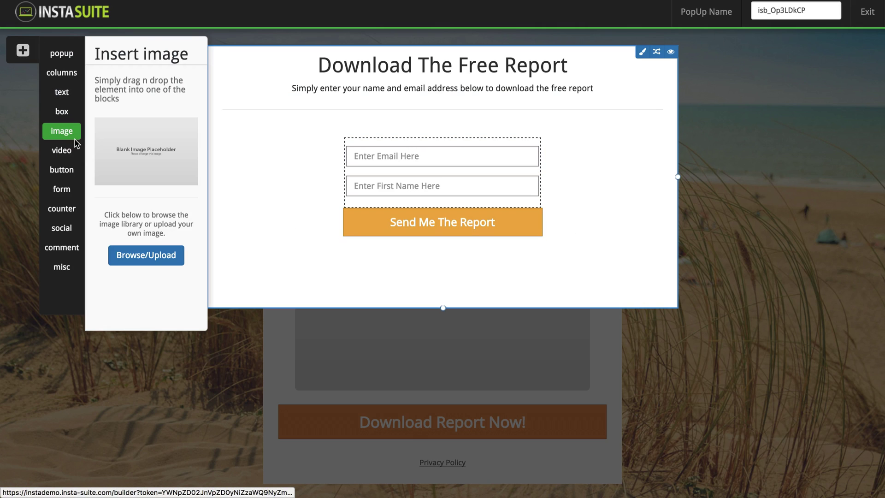
click(62, 111)
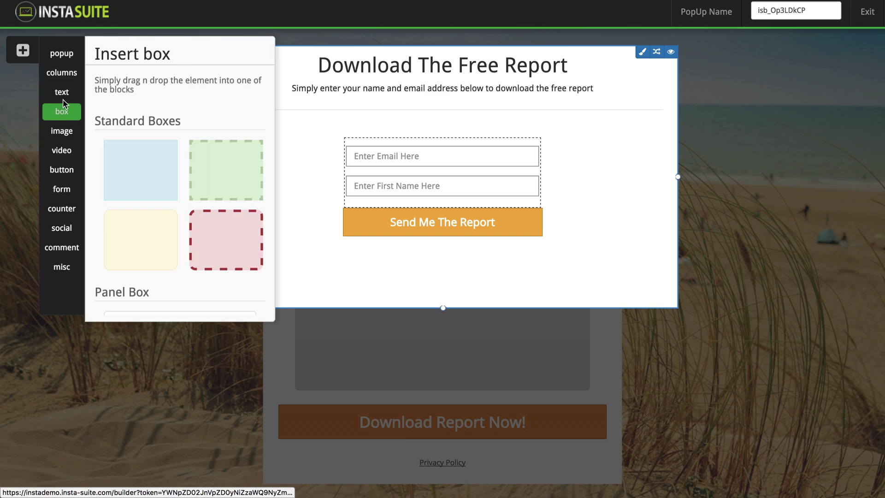
drag(139, 181, 392, 94)
drag(411, 134, 414, 141)
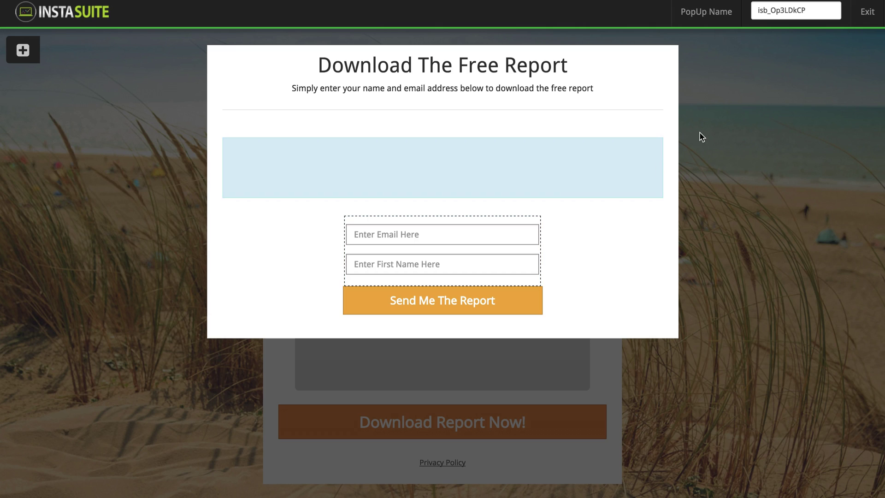
- Exit the popup editor and close the page's Conversion Tools settings
click(867, 13)
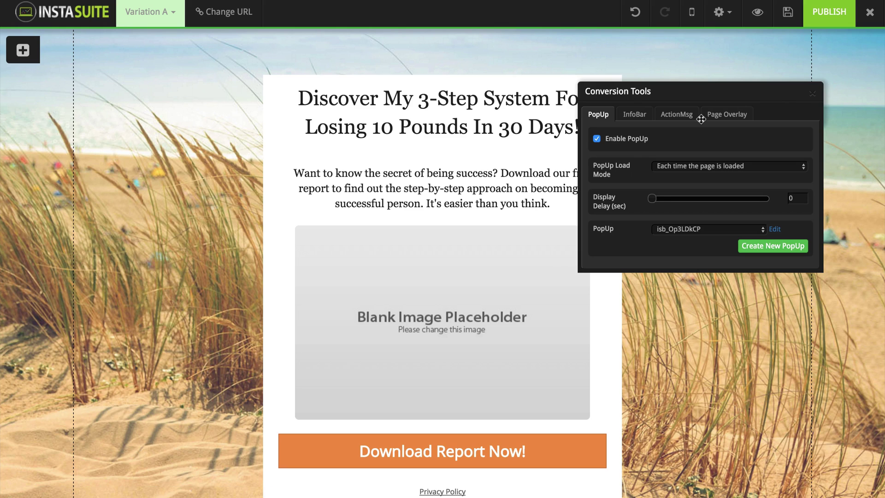
click(812, 93)
scroll(286, 268, down, 2)
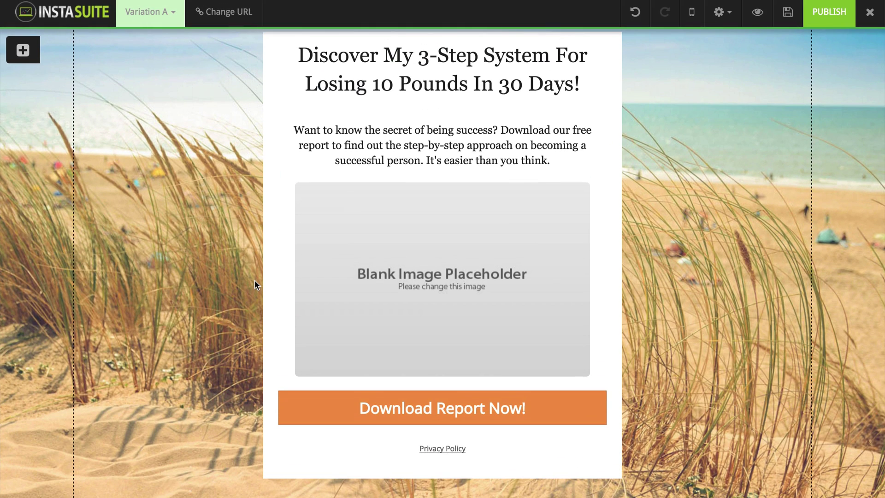
scroll(259, 255, up, 2)
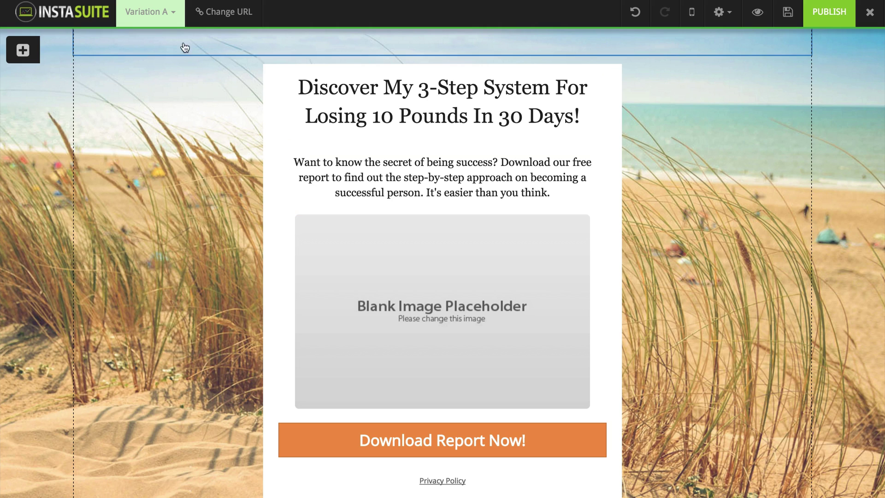
- Review the creation modes offered for a new page variation and close the dialog without creating one
click(174, 16)
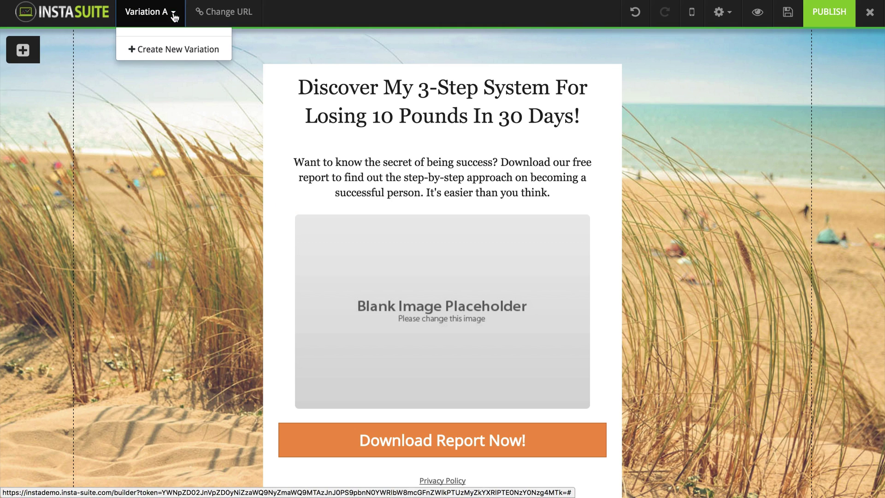
click(182, 50)
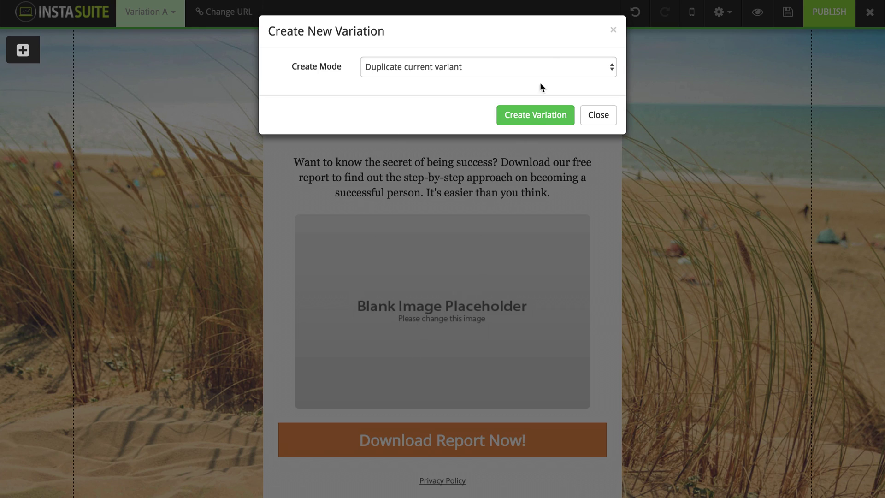
click(559, 65)
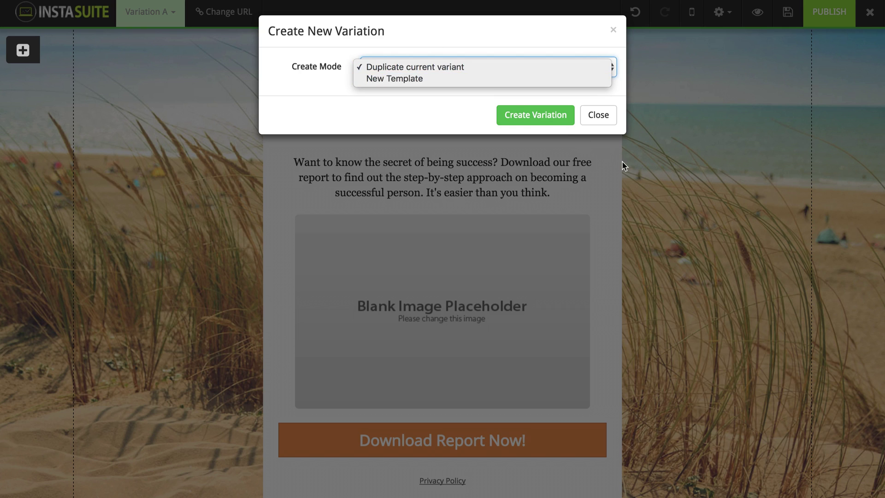
click(598, 116)
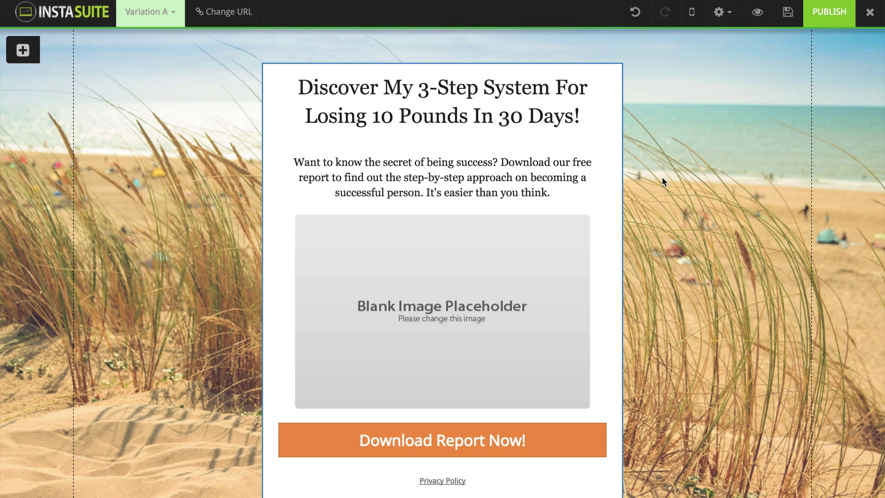
- Save the page and preview it, testing the popup behind the Download Report Now! button
click(789, 14)
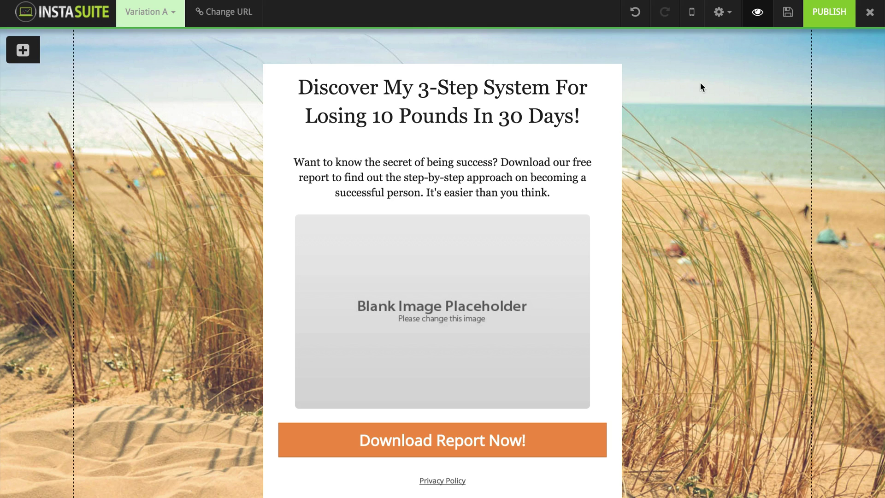
click(757, 12)
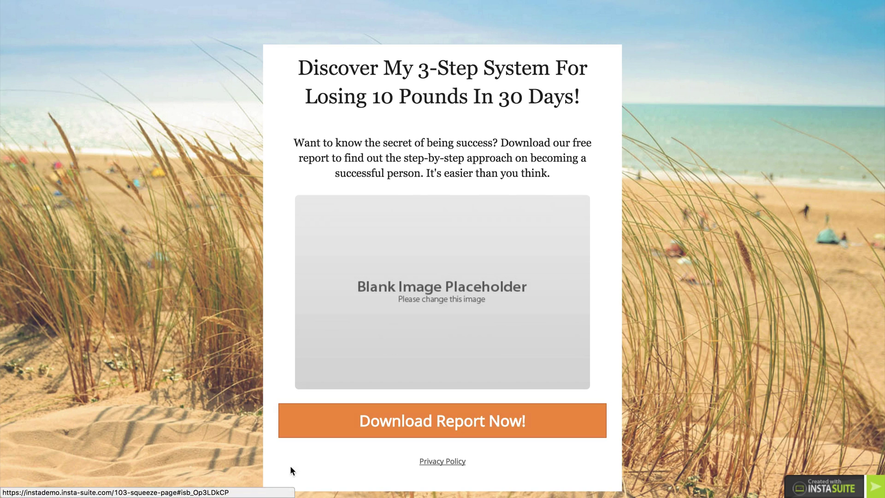
click(388, 429)
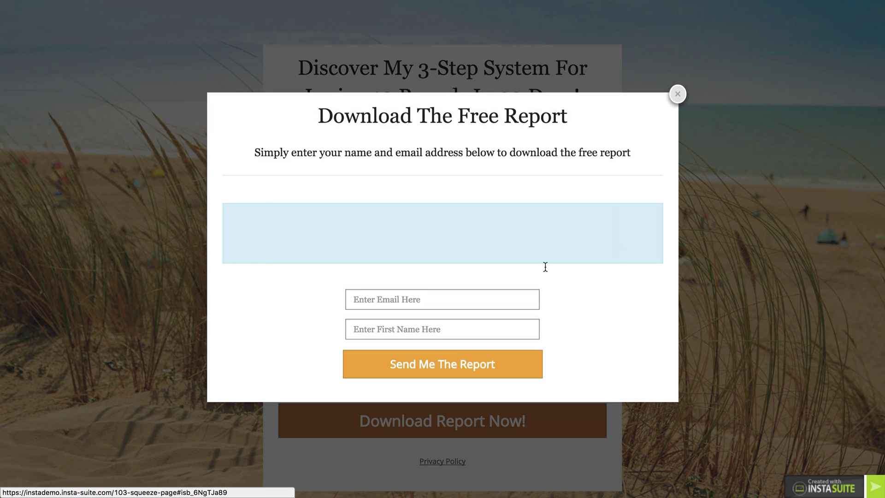
click(678, 94)
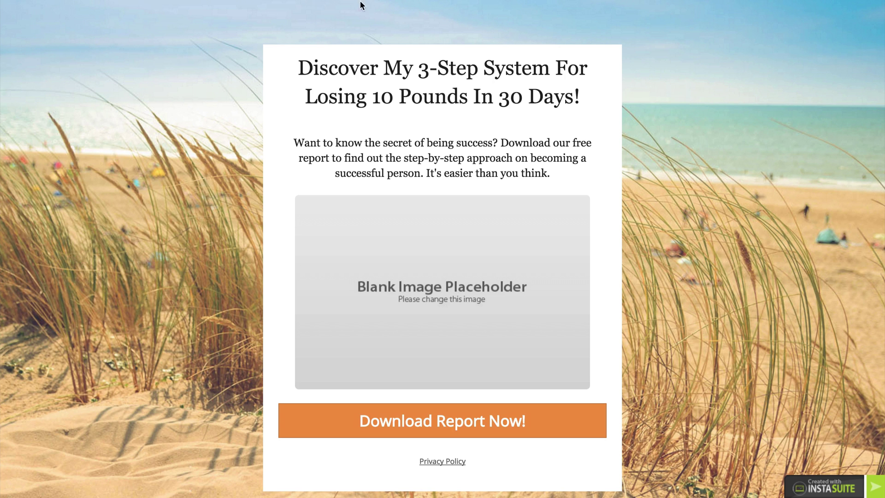
key(Escape)
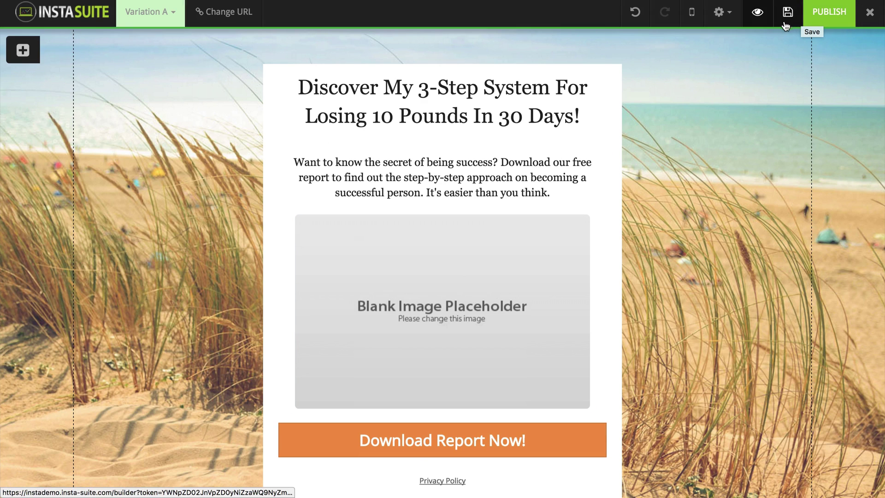
- Close the page editor and return to the funnel's management page
click(870, 12)
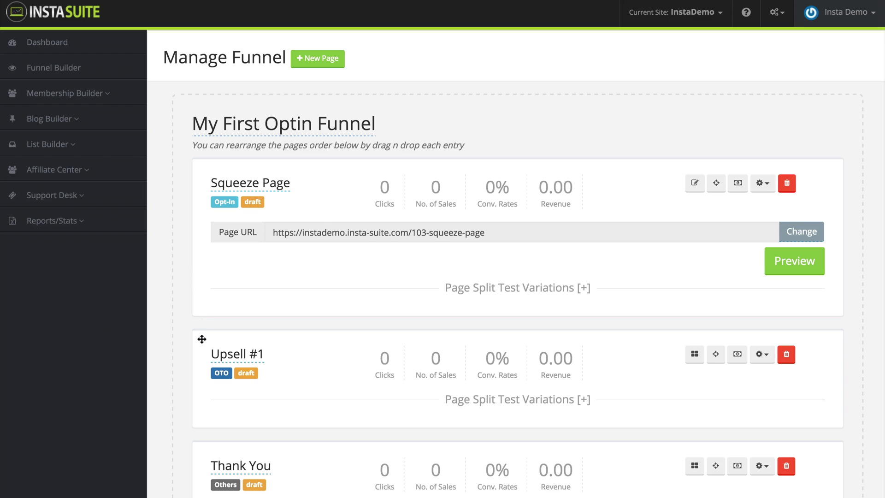
- Examine the OTO sales page templates offered for the Upsell #1 page of the funnel
scroll(201, 339, down, 3)
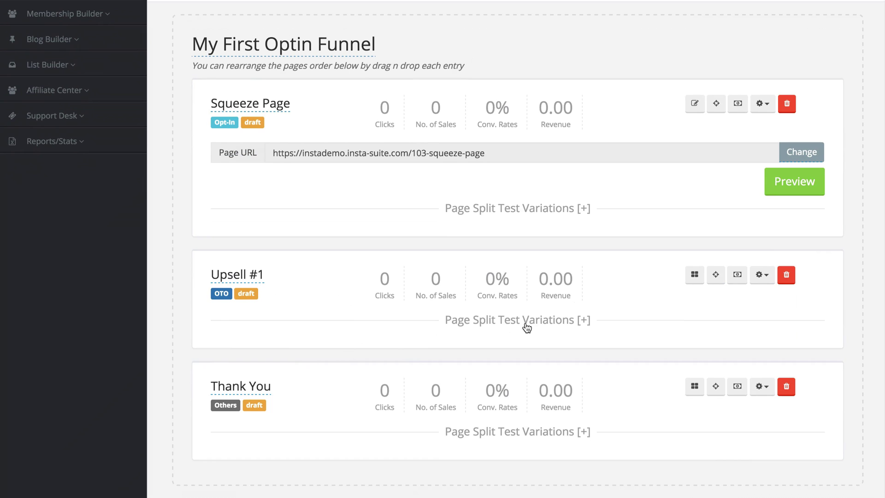
click(695, 275)
scroll(458, 375, down, 3)
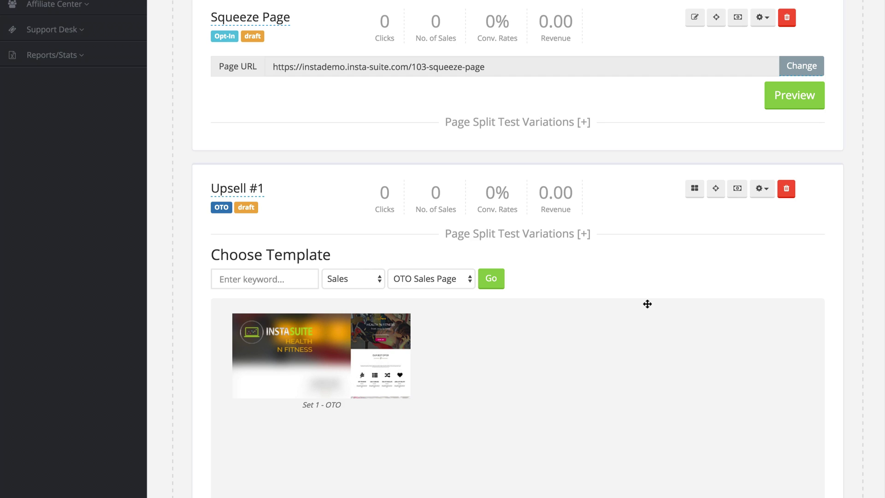
scroll(710, 253, down, 2)
scroll(653, 349, up, 5)
scroll(624, 350, down, 8)
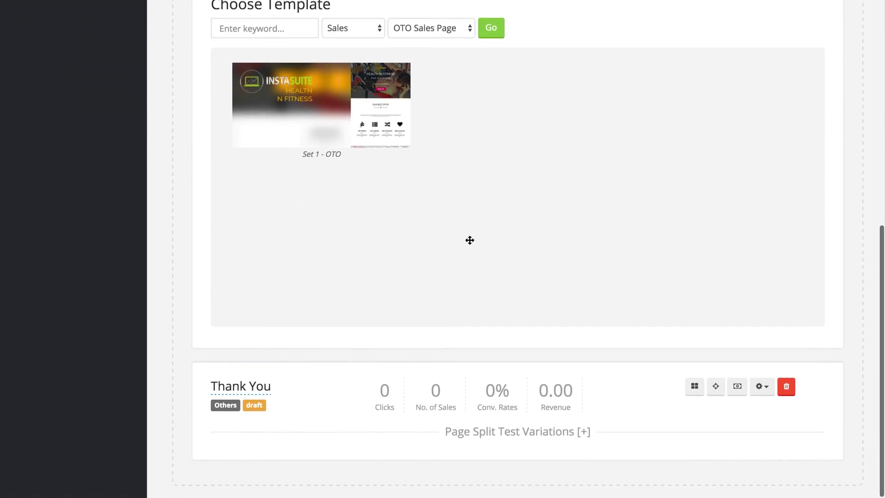
scroll(471, 239, up, 6)
scroll(624, 336, up, 3)
scroll(626, 335, up, 1)
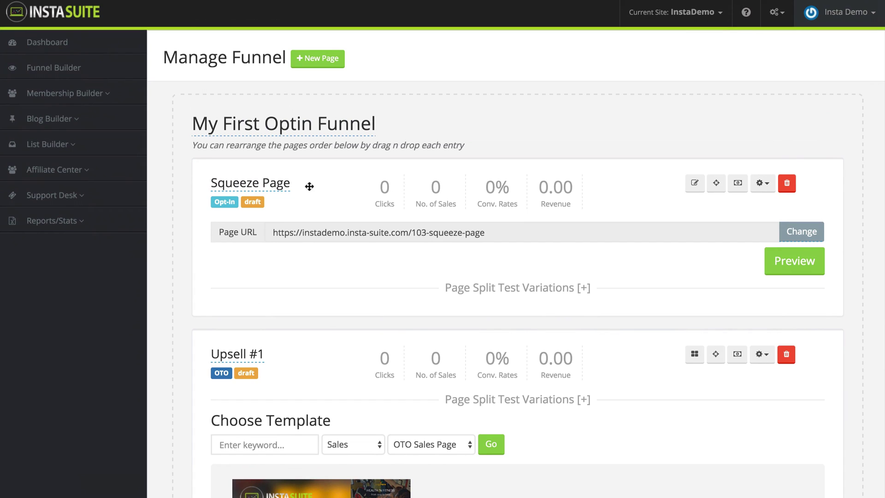
- Open the Squeeze Page in its editor, publish it, and return to the funnel's management page
click(693, 188)
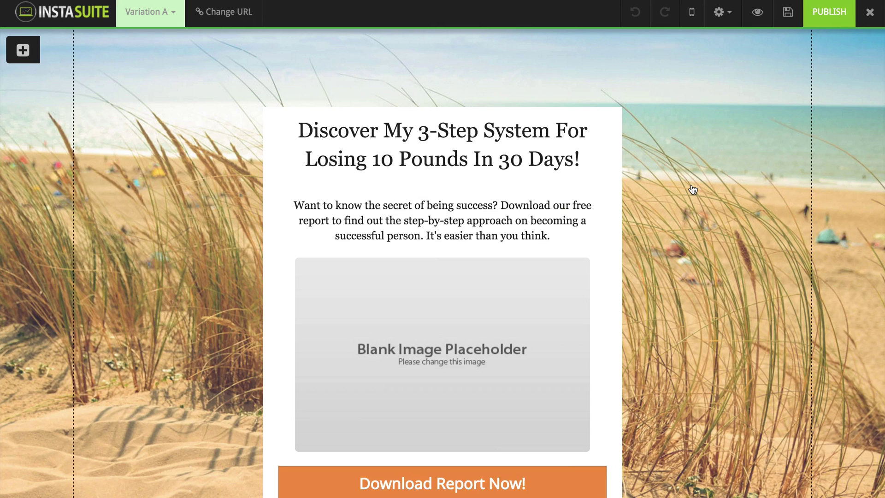
click(828, 20)
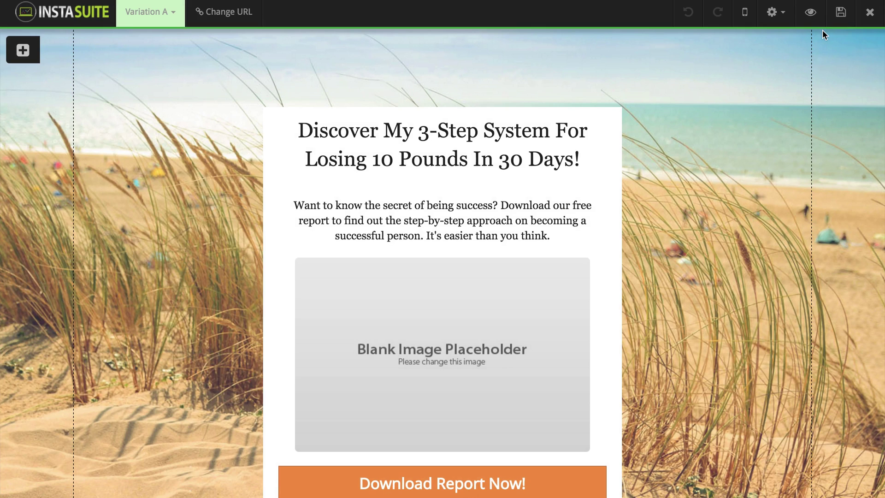
click(870, 12)
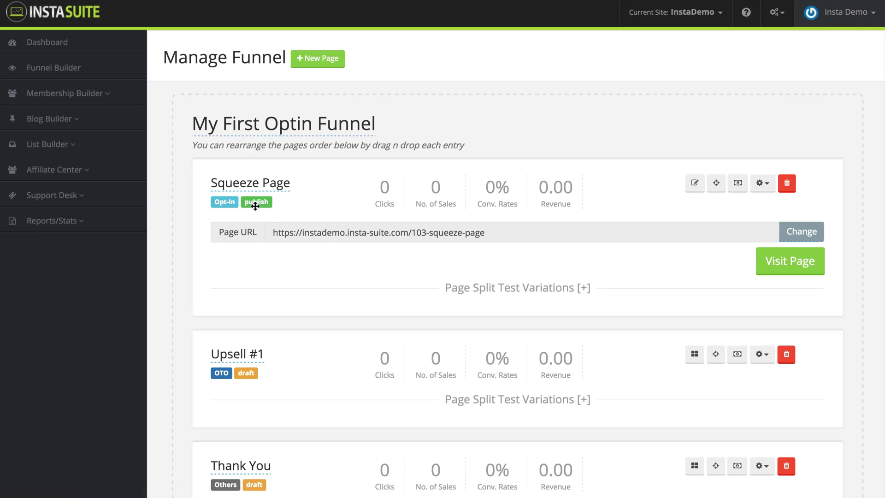
- Visit the published squeeze page and check the Download Report Now! popup's email and first name fields, closing the popup without submitting
scroll(278, 305, down, 2)
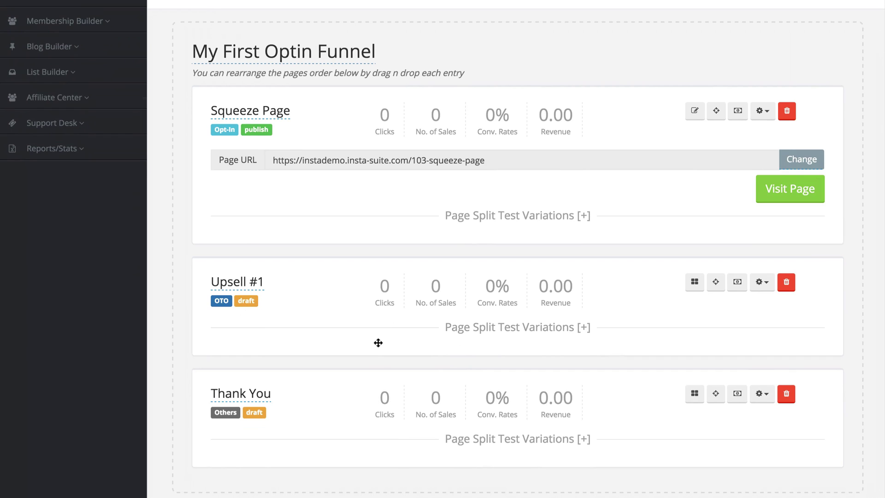
click(353, 160)
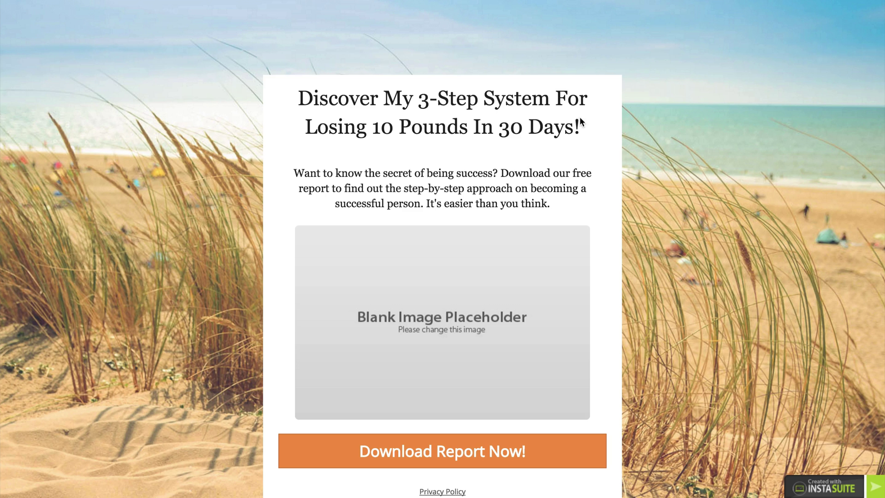
scroll(240, 302, down, 2)
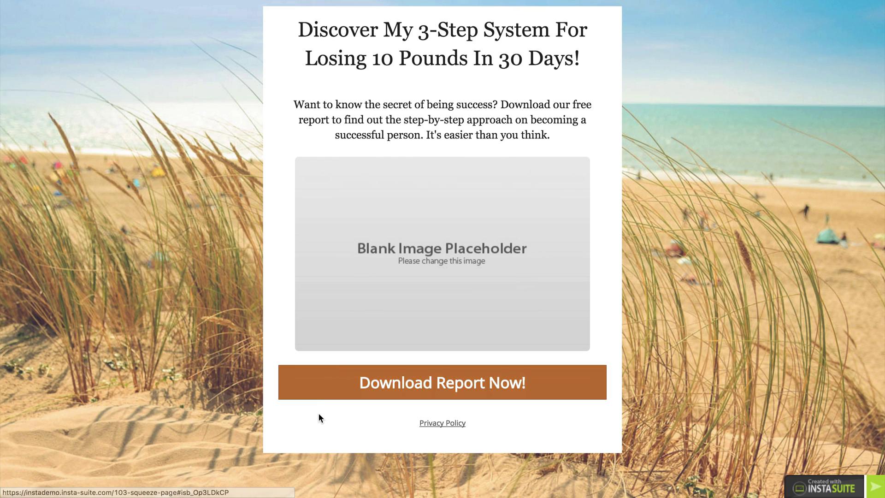
click(376, 391)
click(413, 300)
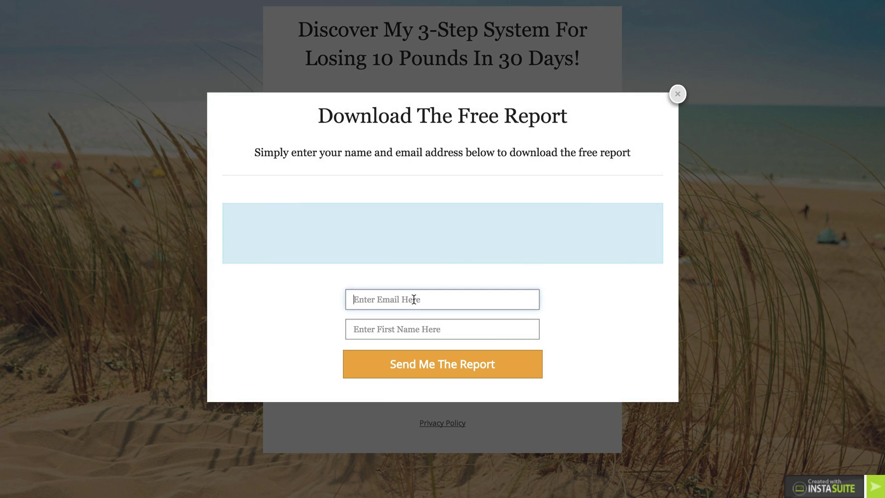
click(422, 325)
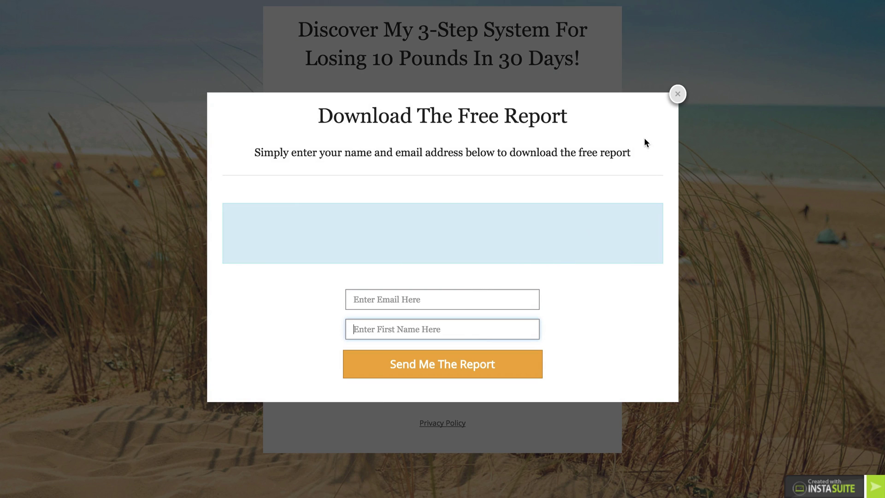
click(677, 95)
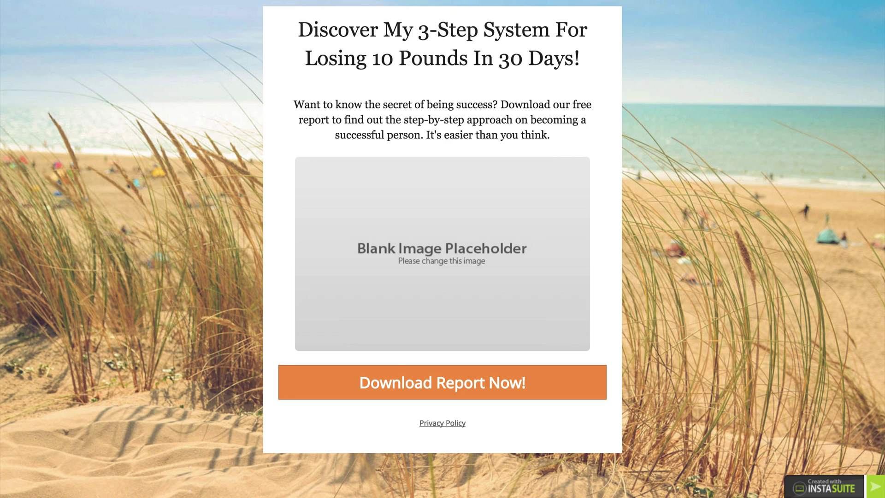